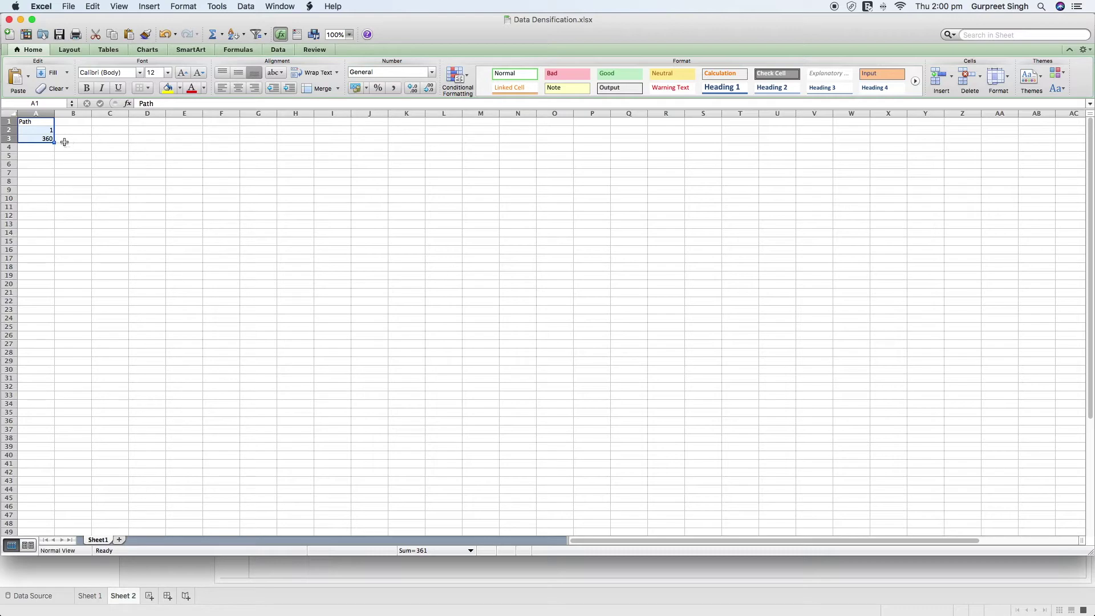
Minimize the Data Densification.xlsx window, with Path values 1 and 360, to reveal Tableau
left_click(21, 19)
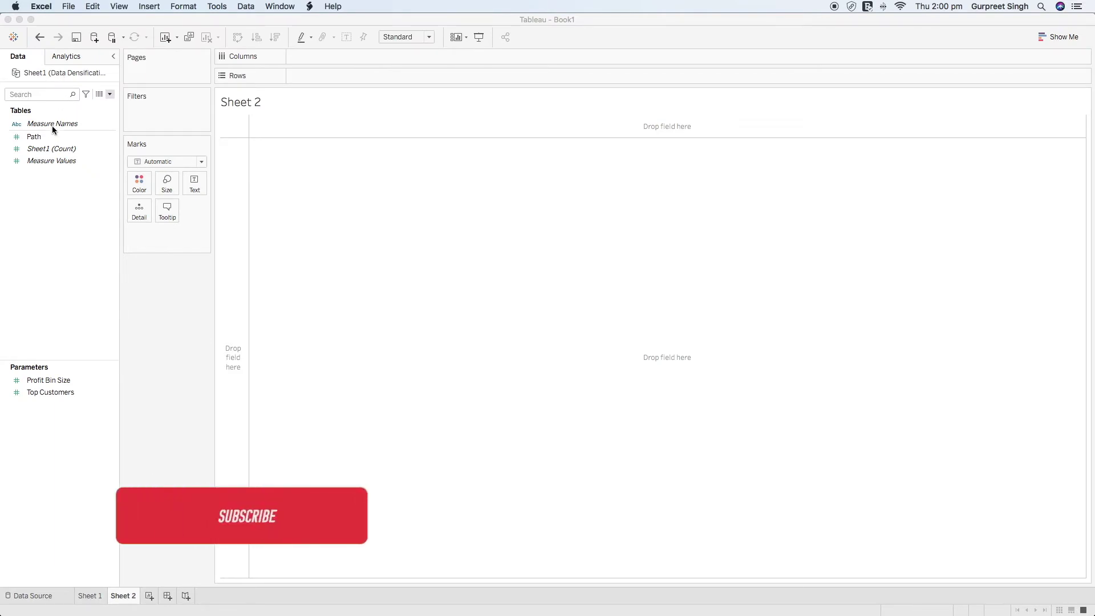
Create a Path (bin) field from Path with a bin size of 10
left_click(36, 139)
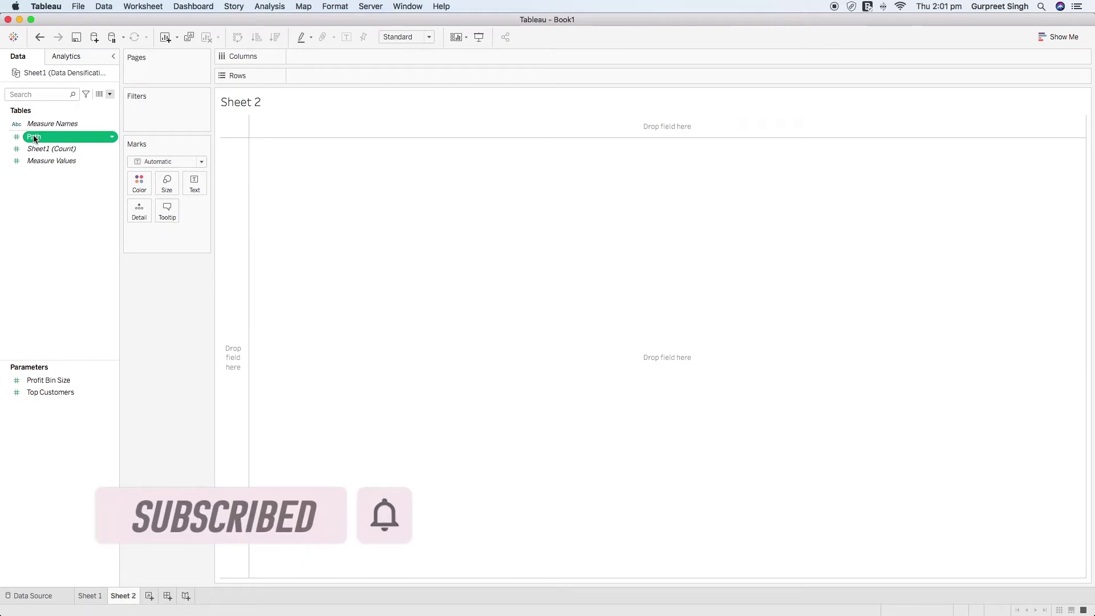
left_click(112, 139)
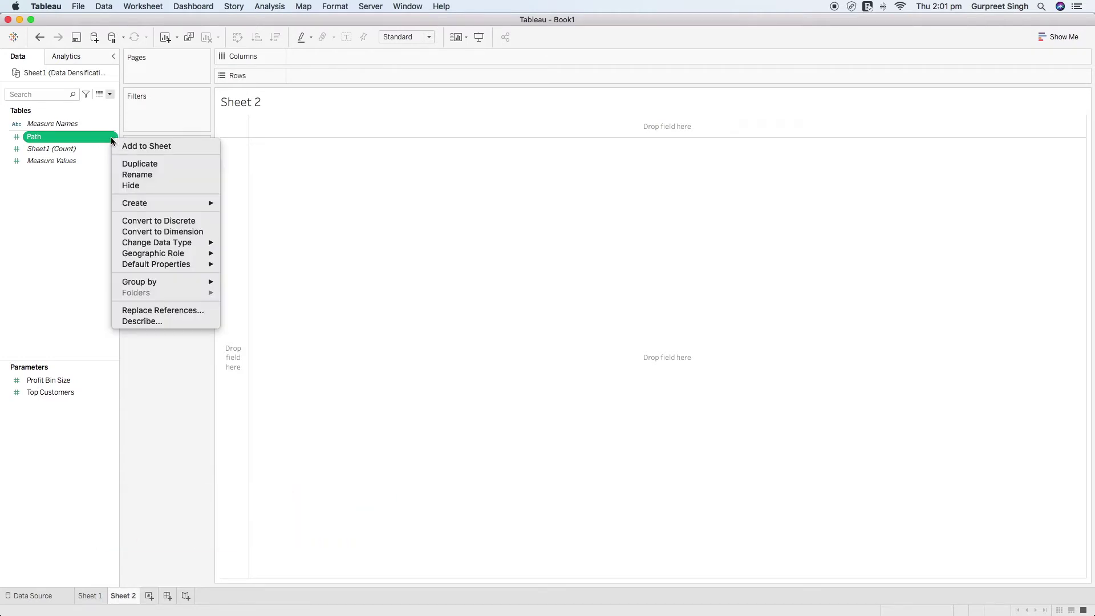
mouse_move(171, 205)
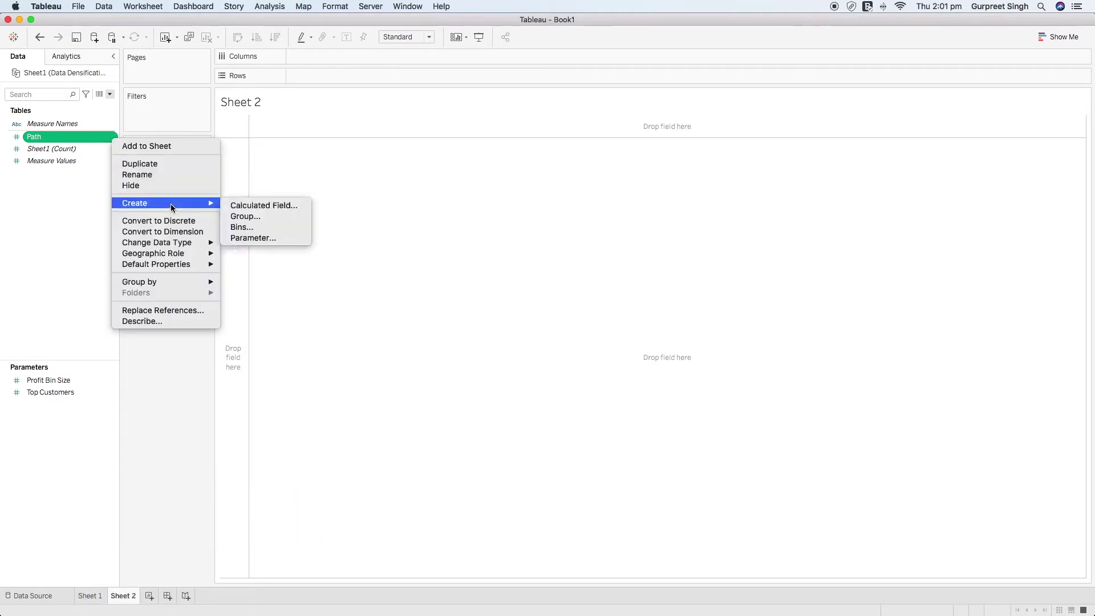
left_click(241, 226)
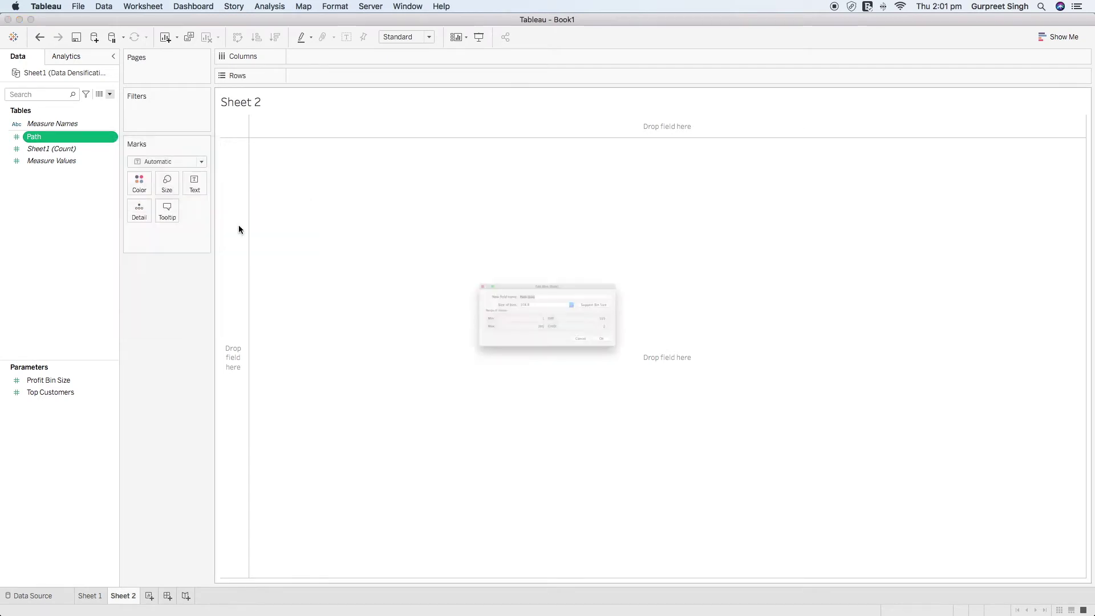
left_click_drag(517, 292, 478, 294)
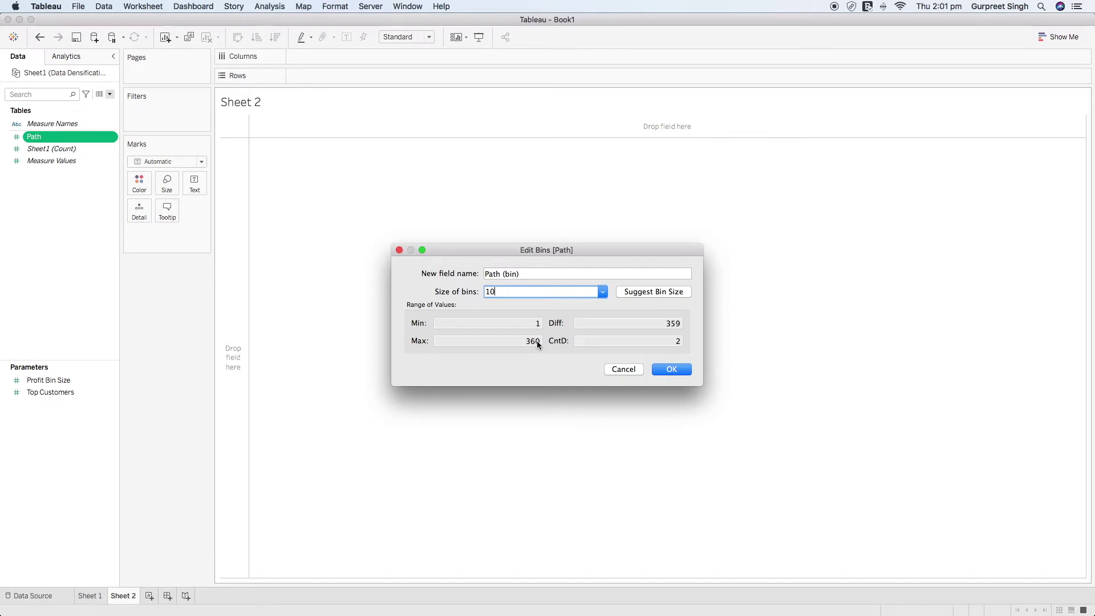
left_click(663, 370)
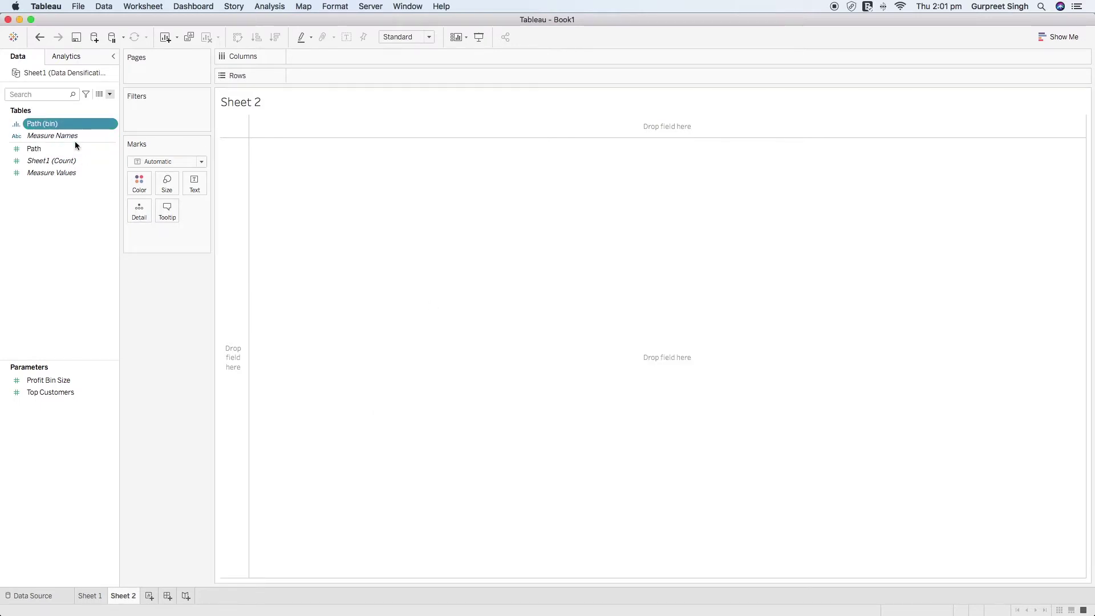
Create the calculated field 'index' as INDEX() and put Path (bin) on Rows
left_click(110, 94)
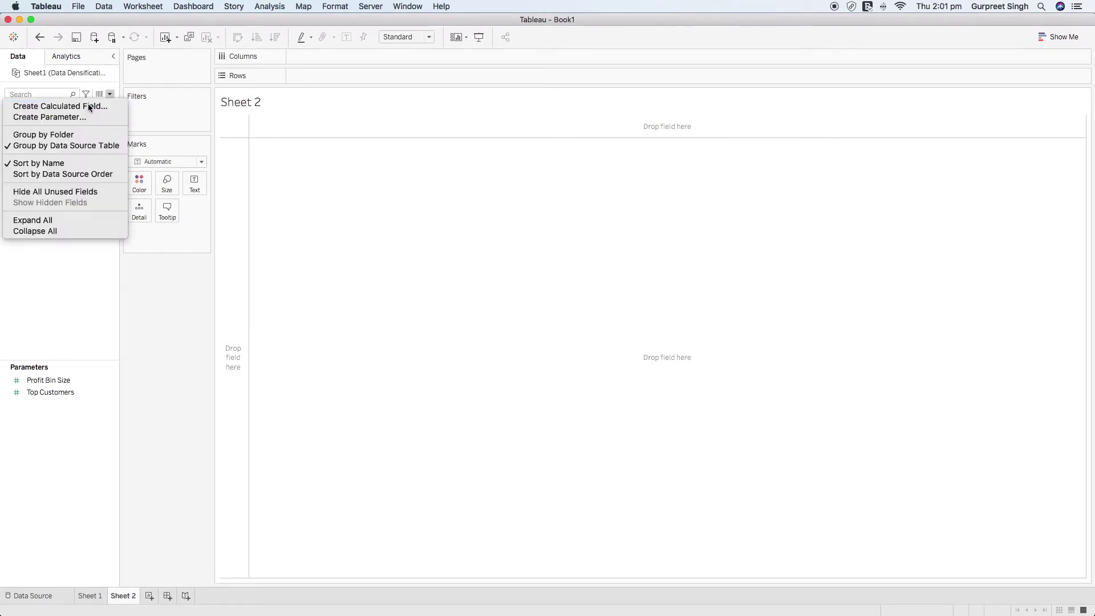
left_click(93, 106)
type("index")
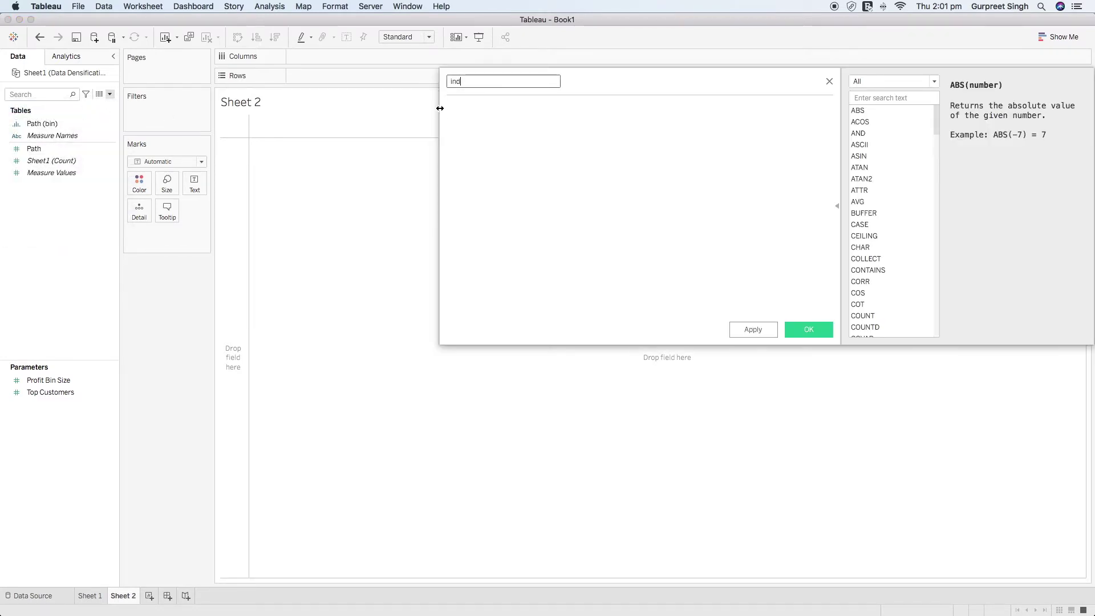
key("Tab")
type("index")
key("Return")
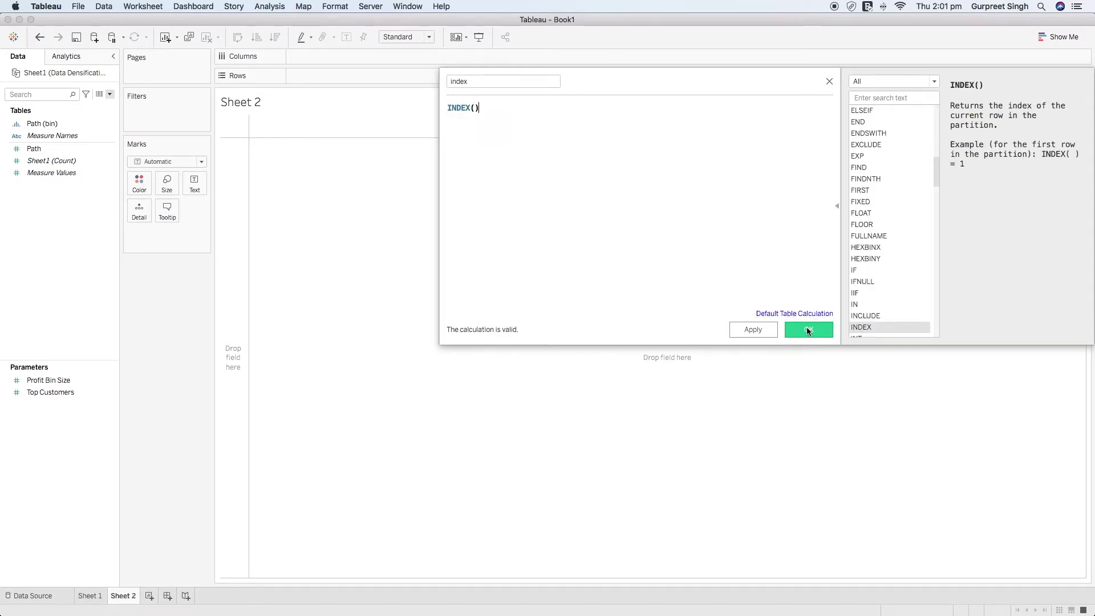
left_click(807, 329)
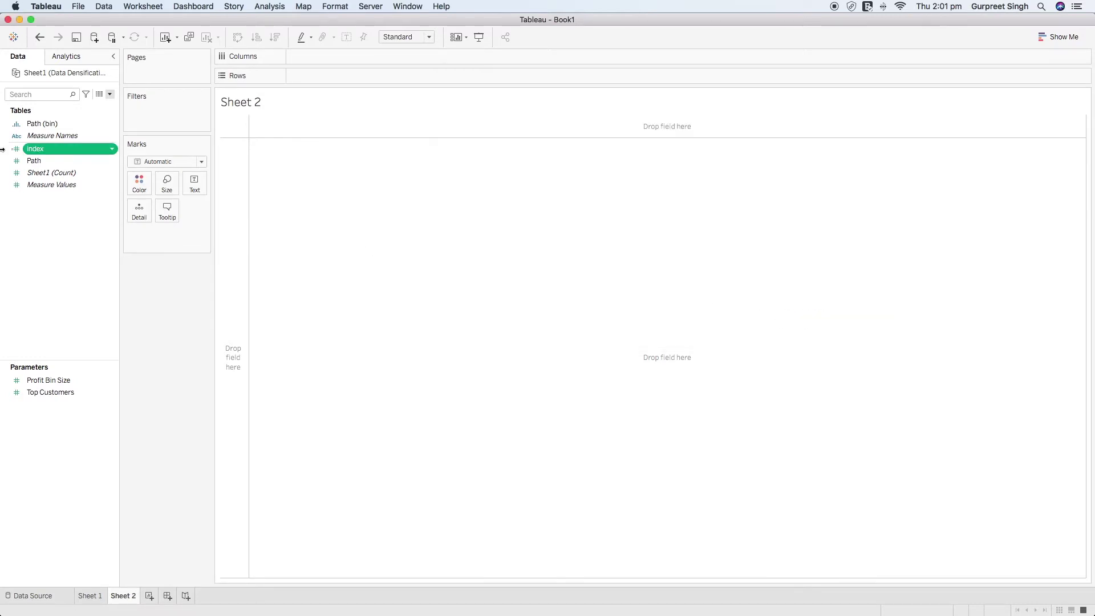
left_click_drag(48, 124, 344, 76)
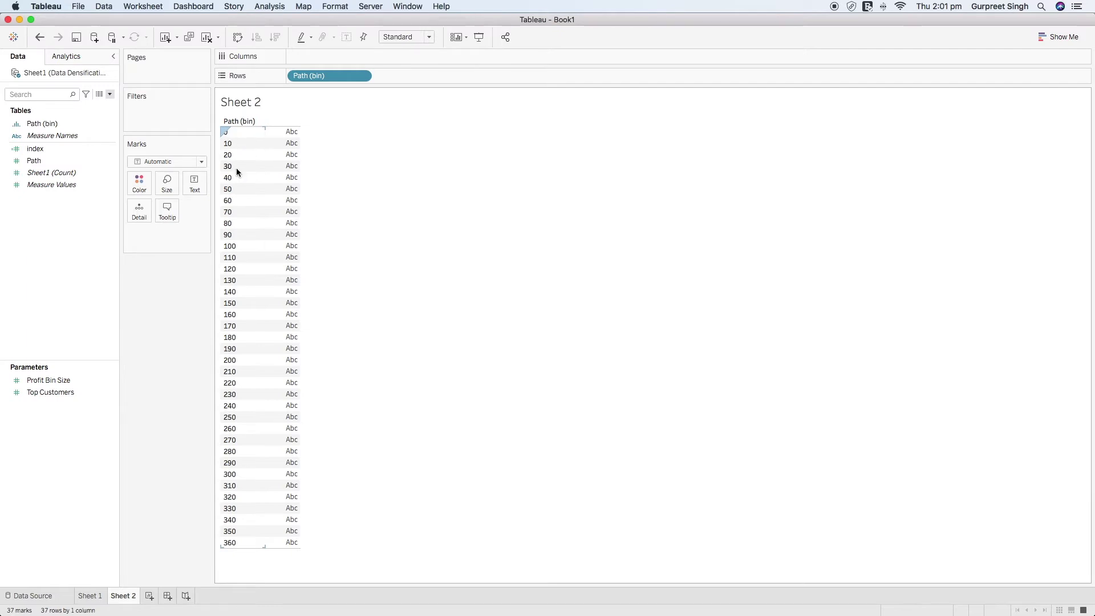
Show index values 1–37 as text beside the Path bins, removing SUM(Path) from Marks
left_click(39, 160)
left_click_drag(39, 164, 194, 187)
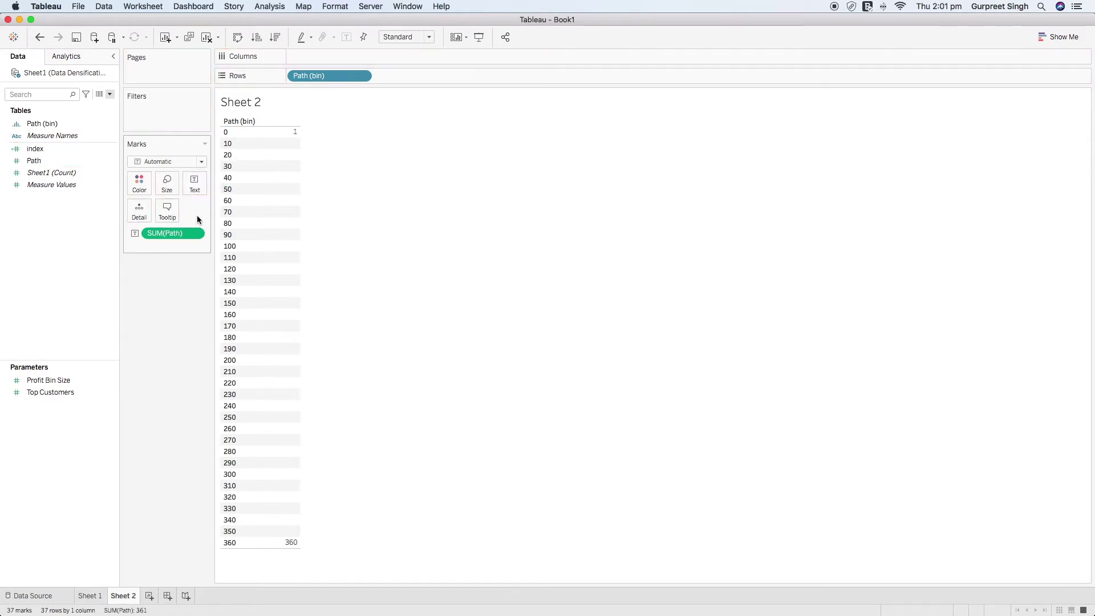
mouse_move(292, 138)
mouse_move(293, 541)
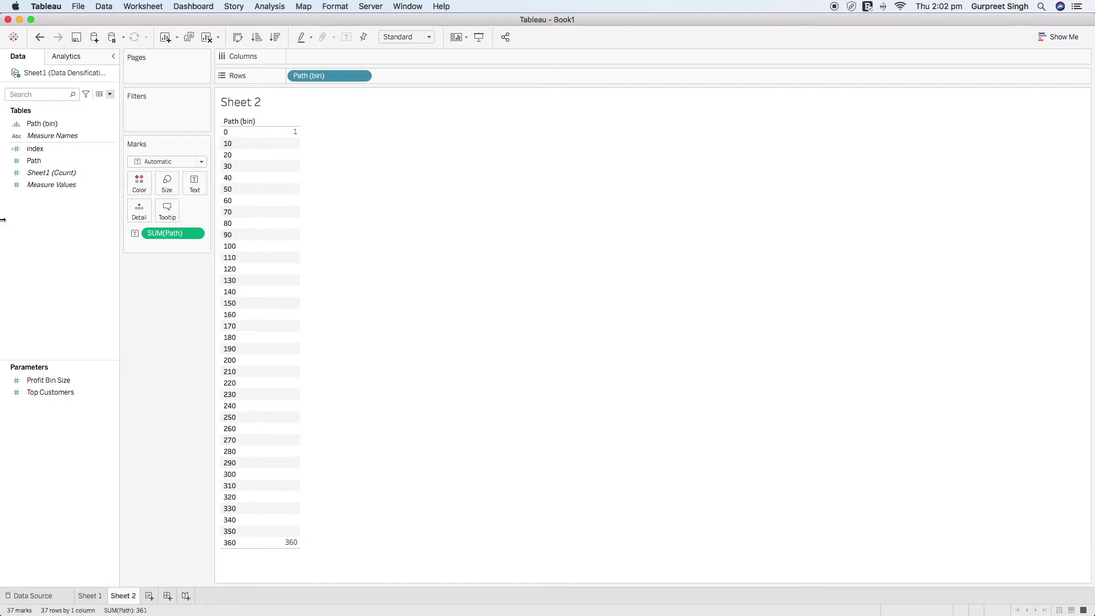
left_click_drag(36, 149, 187, 180)
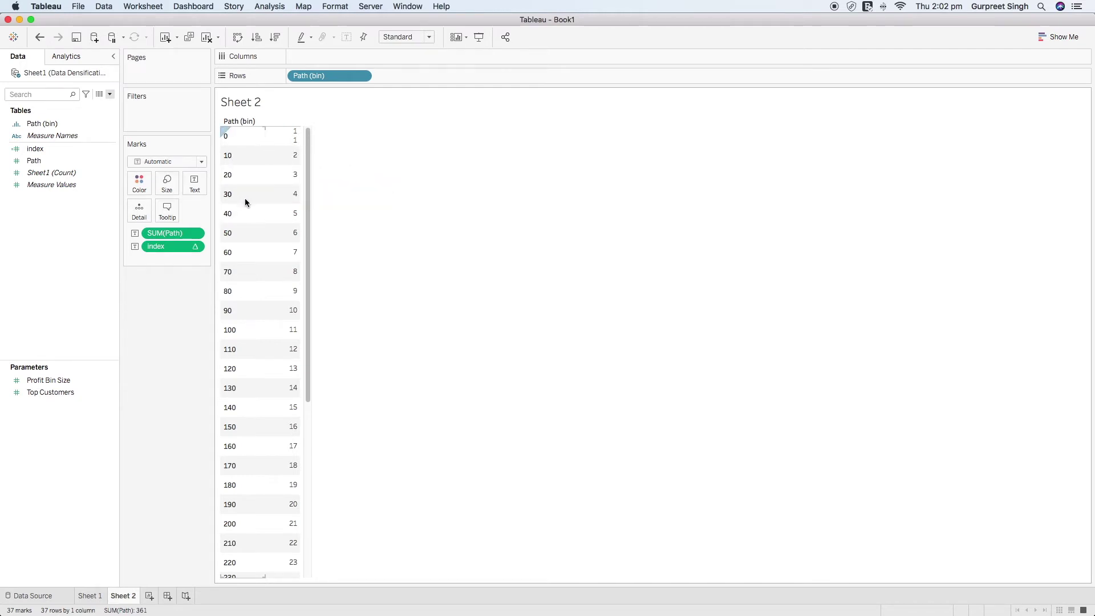
scroll(288, 251, "down", 10)
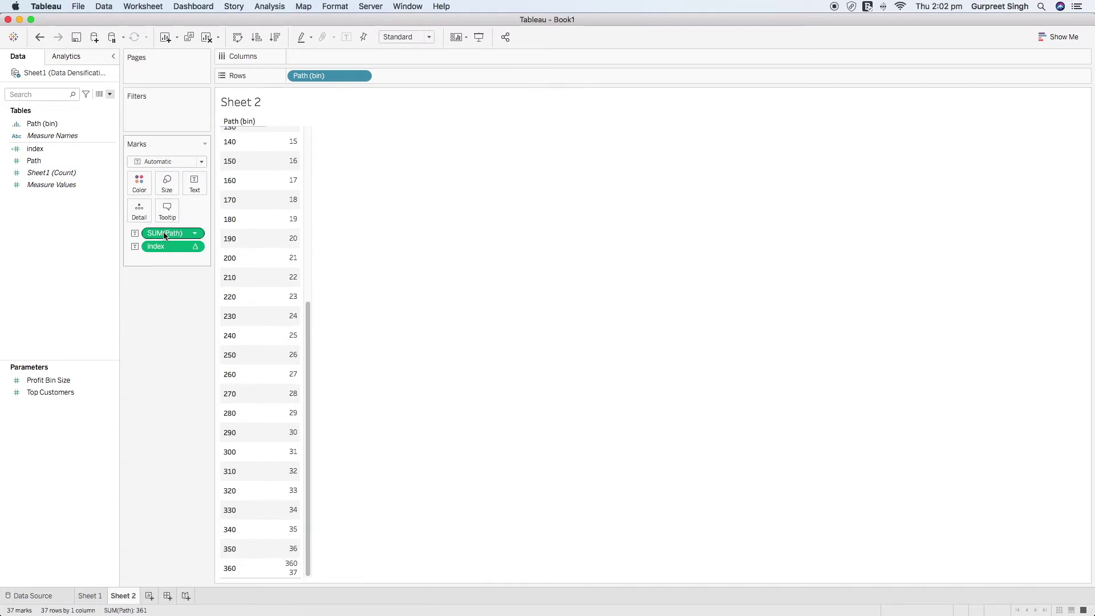
left_click_drag(175, 236, 174, 300)
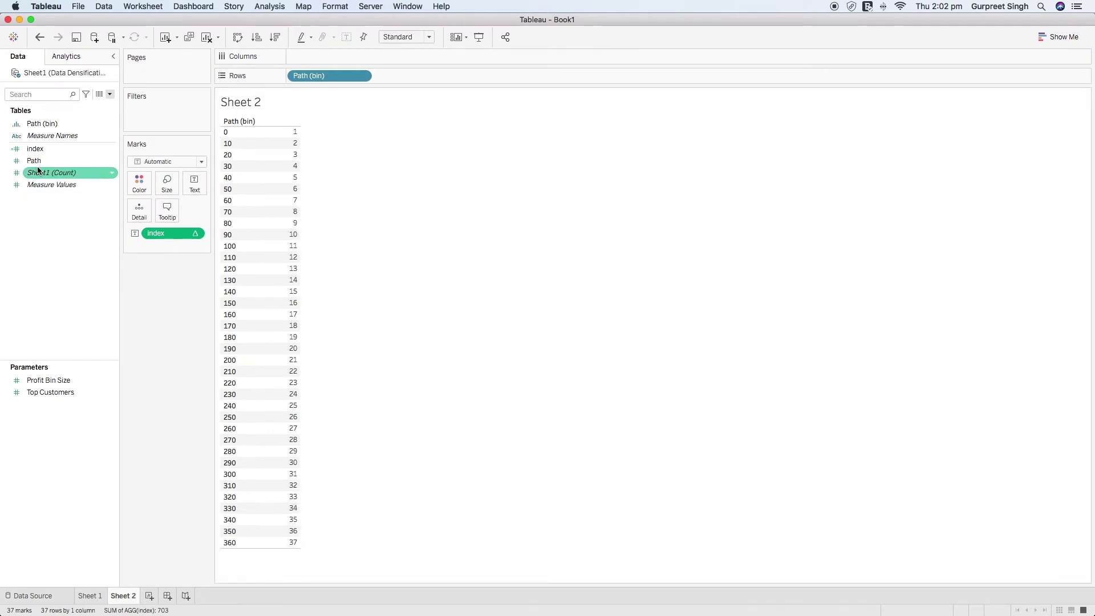
Change the Path (bin) bin size from 10 to 5 and scroll the table
right_click(55, 126)
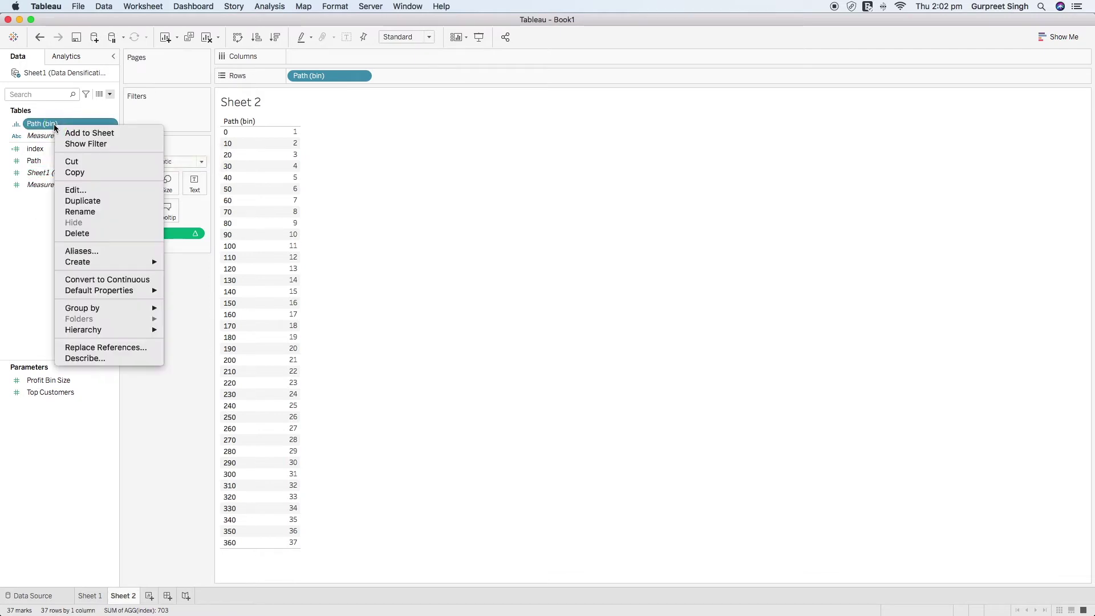
left_click(83, 189)
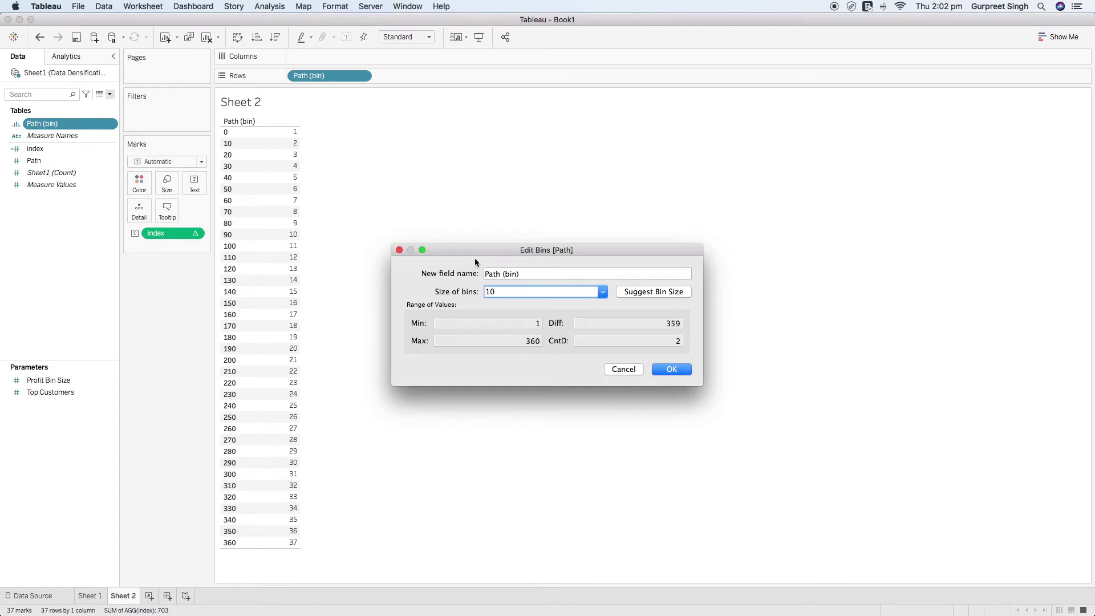
double_click(518, 290)
type("5")
left_click(670, 370)
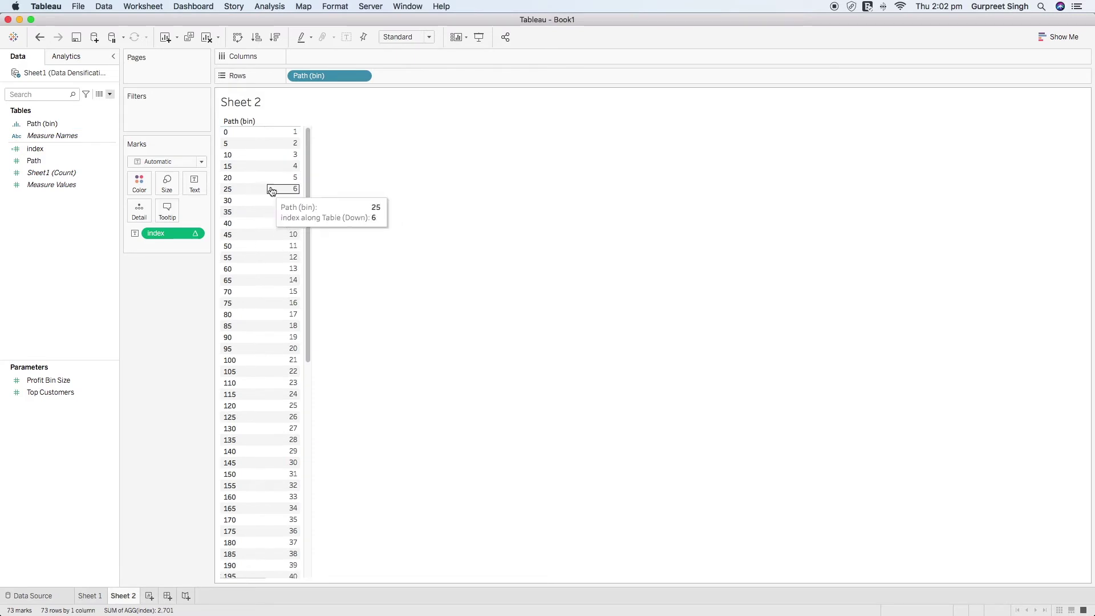
left_click_drag(308, 154, 306, 377)
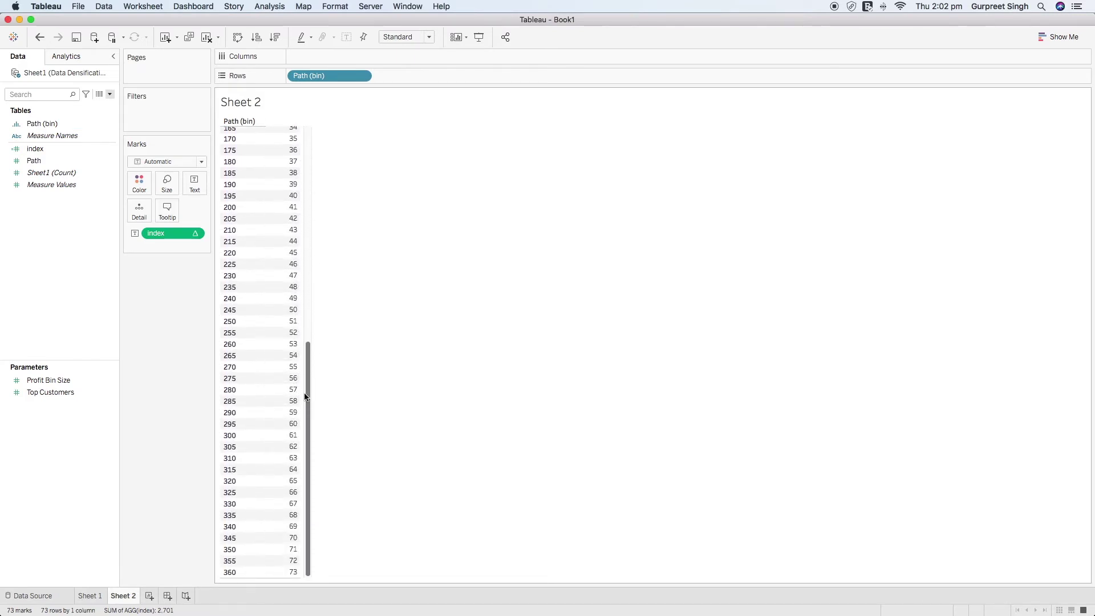
scroll(307, 557, "up", 1)
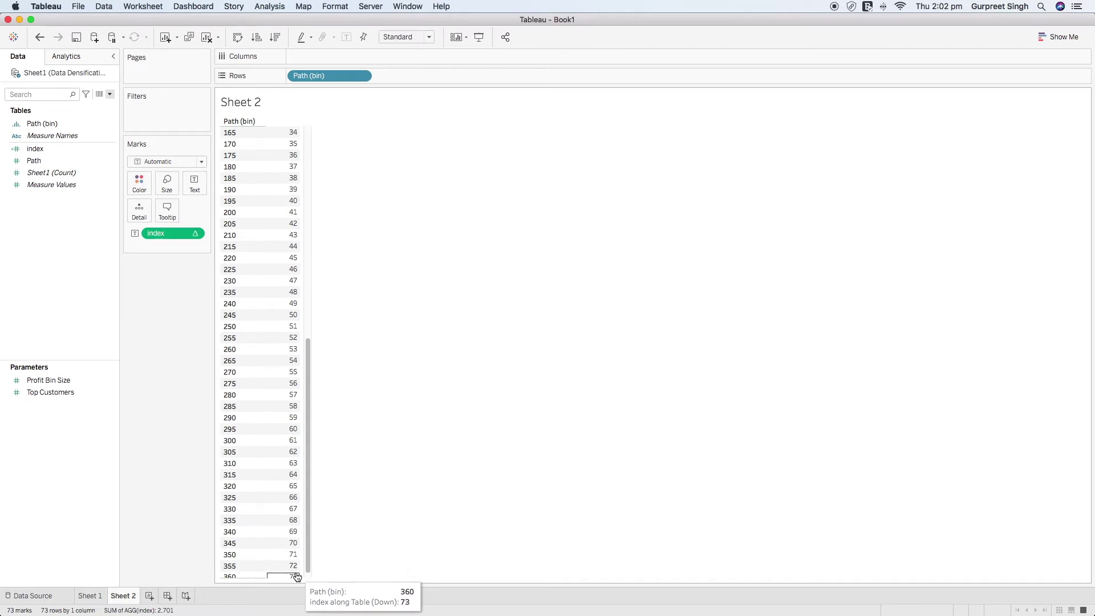
left_click_drag(309, 561, 303, 335)
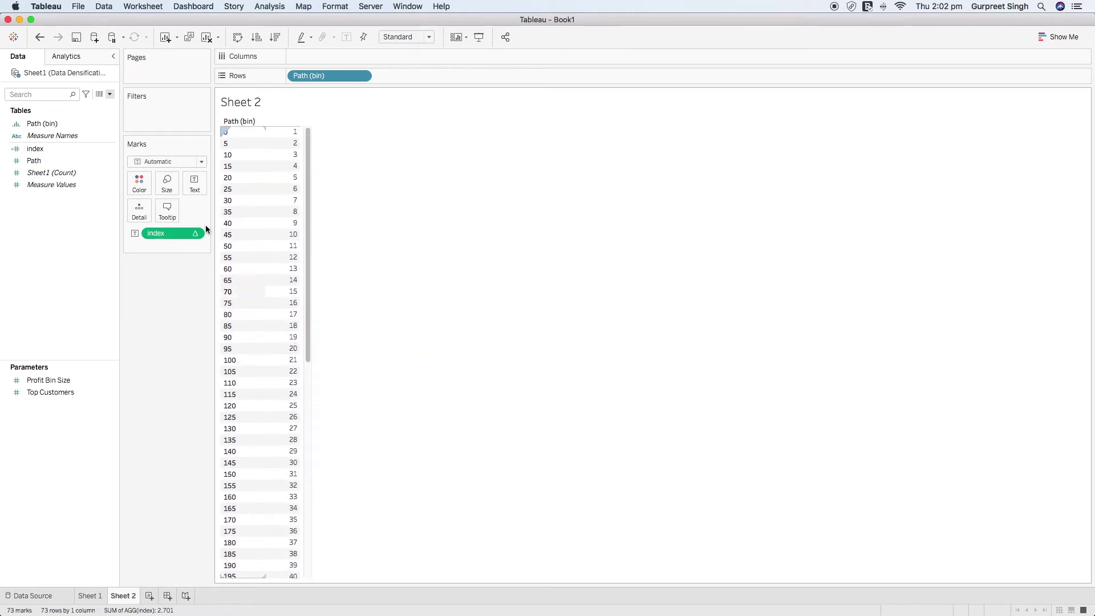
Change the Path (bin) bin size to 1 and scroll through the 360 rows
left_click(51, 124)
right_click(50, 124)
left_click(70, 185)
double_click(489, 292)
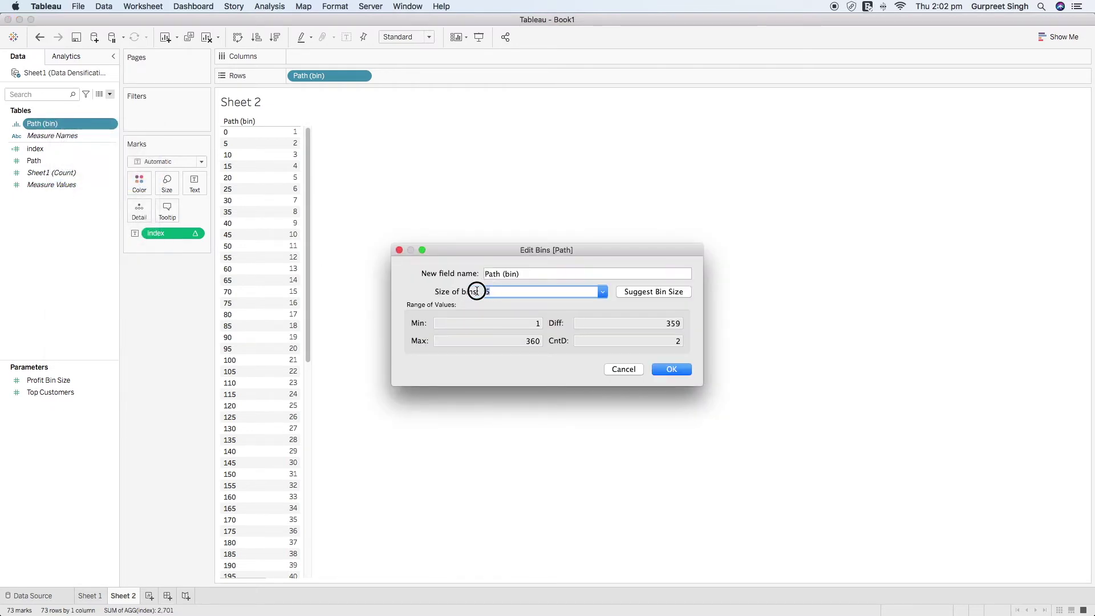
left_click(669, 371)
left_click_drag(308, 139, 303, 564)
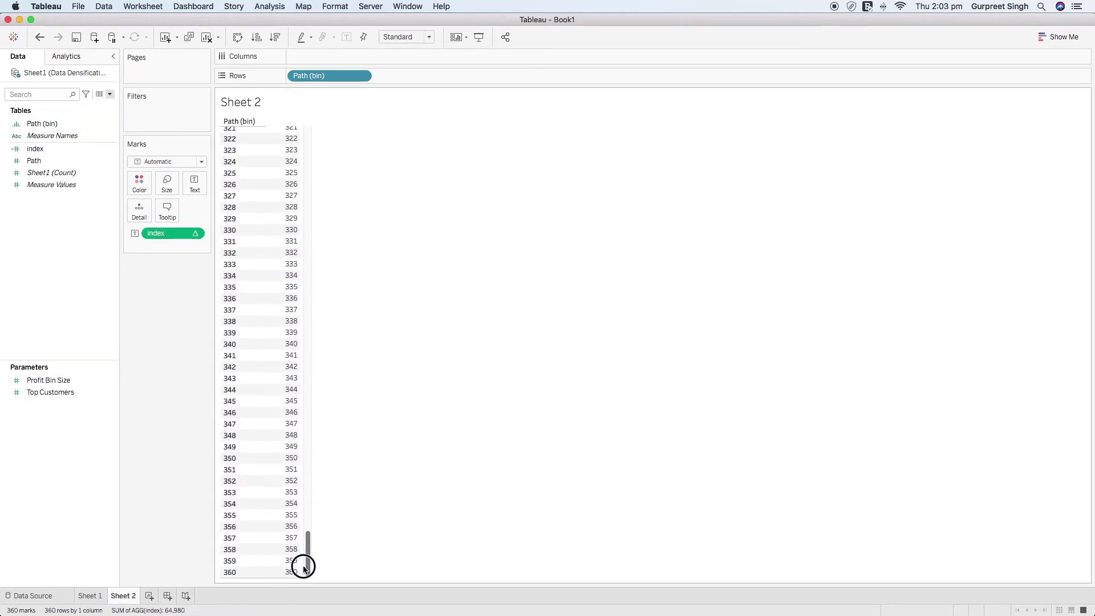
left_click_drag(308, 550, 309, 134)
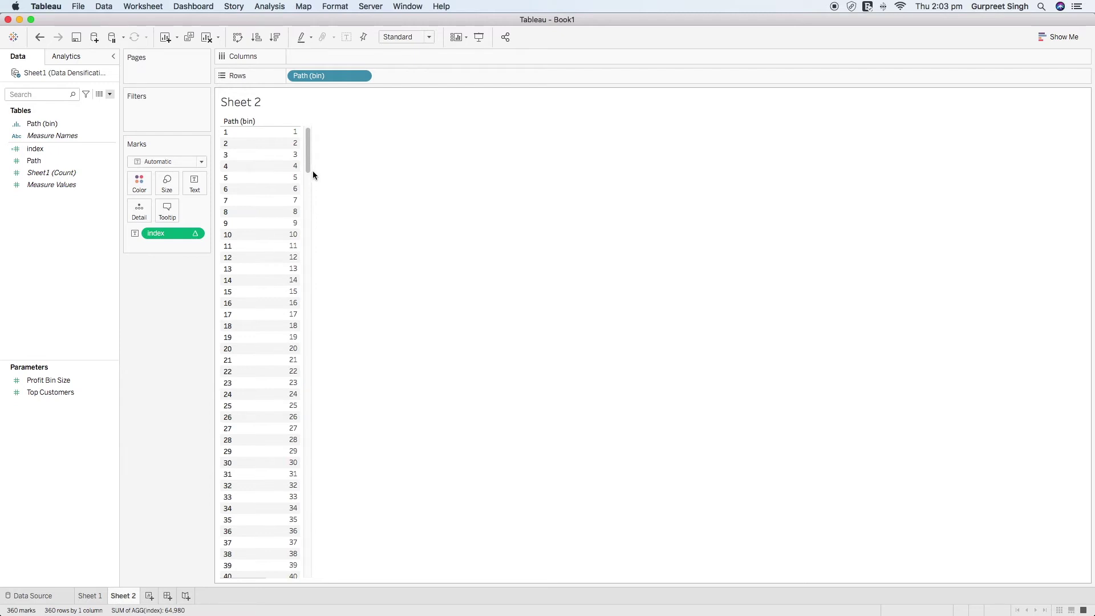
On a new Sheet 3, put index and SUM(Path) on Columns and Path (bin) on Rows with missing values shown
left_click(148, 597)
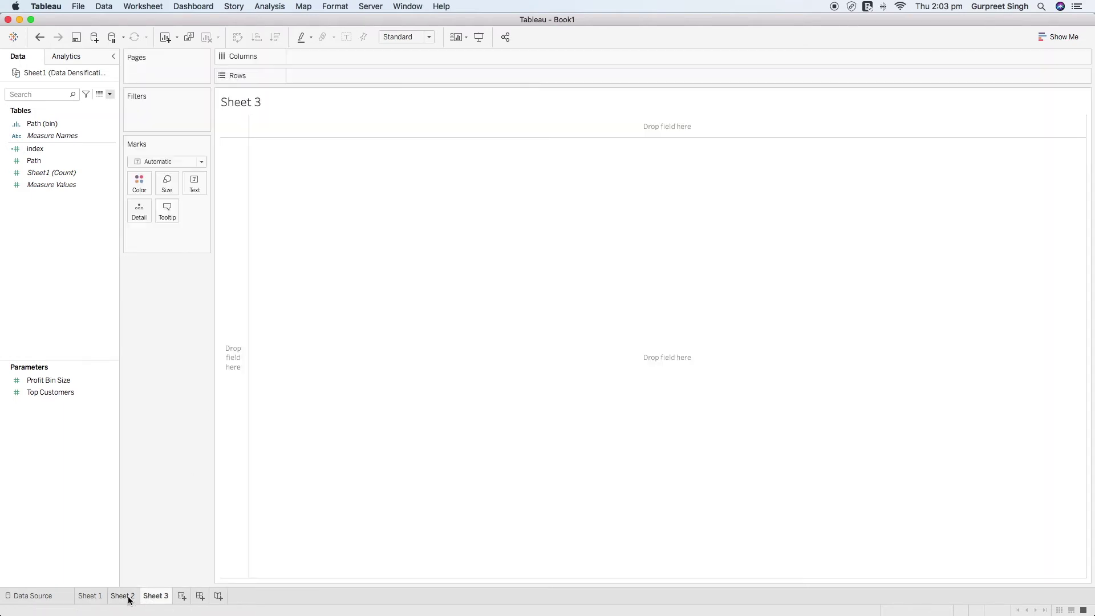
left_click_drag(36, 149, 298, 57)
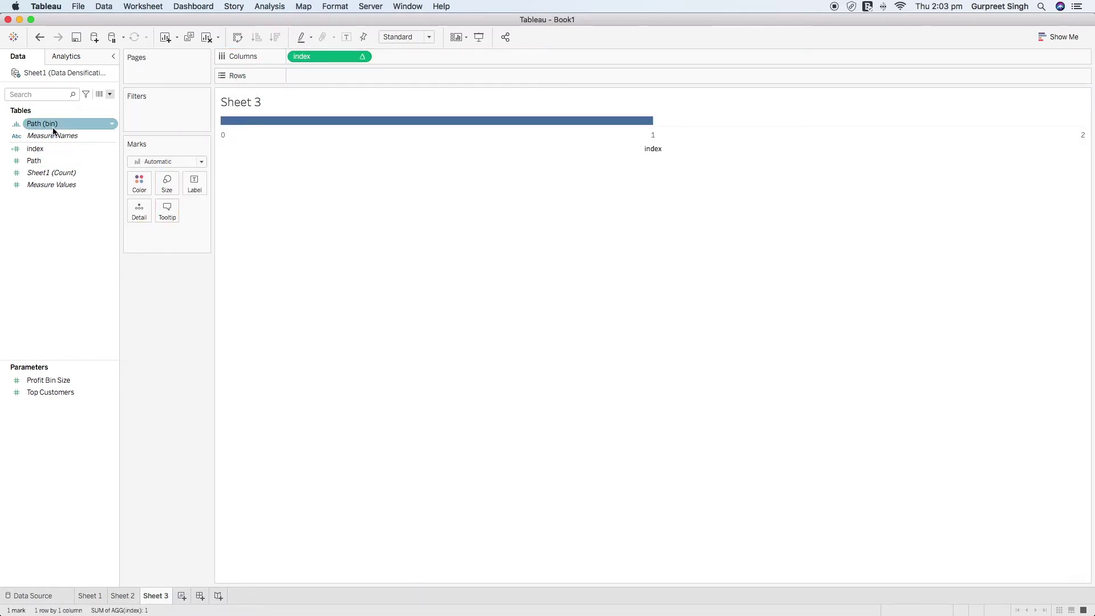
left_click_drag(40, 160, 402, 57)
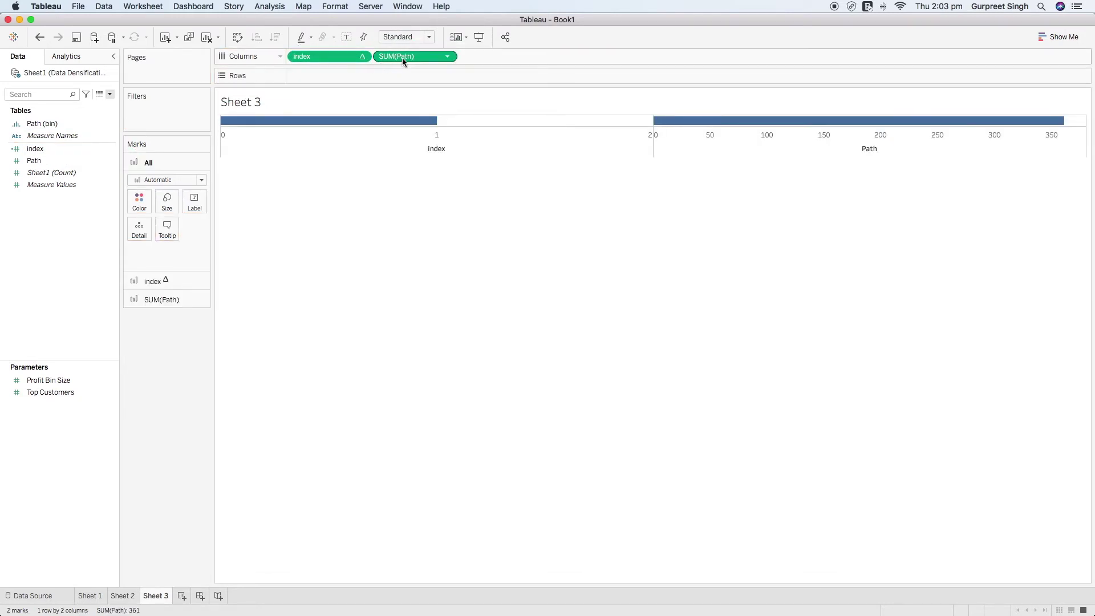
left_click_drag(57, 124, 348, 82)
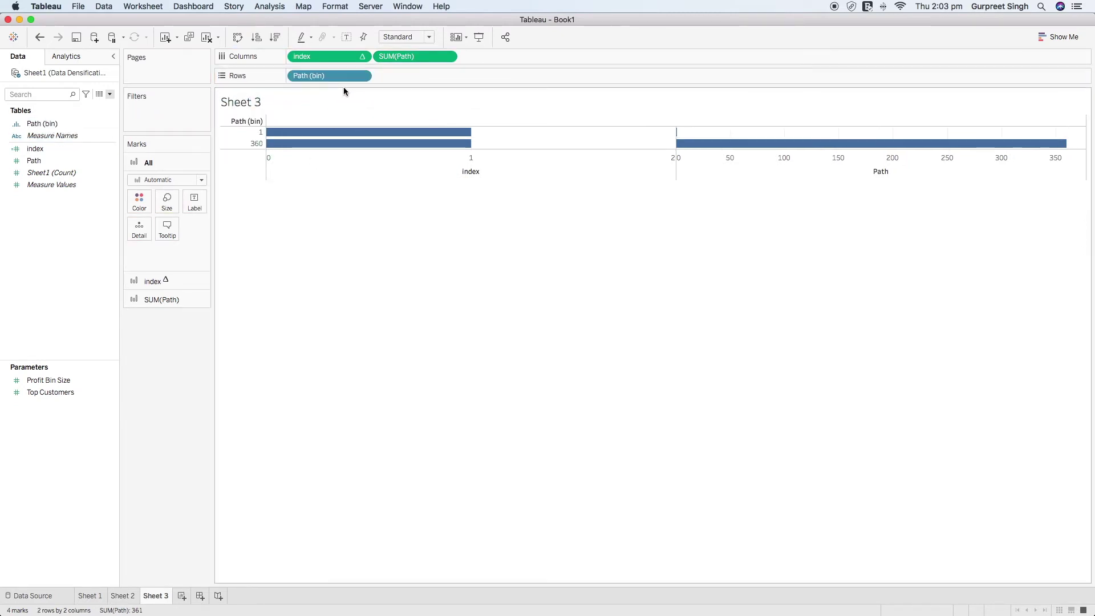
left_click(361, 76)
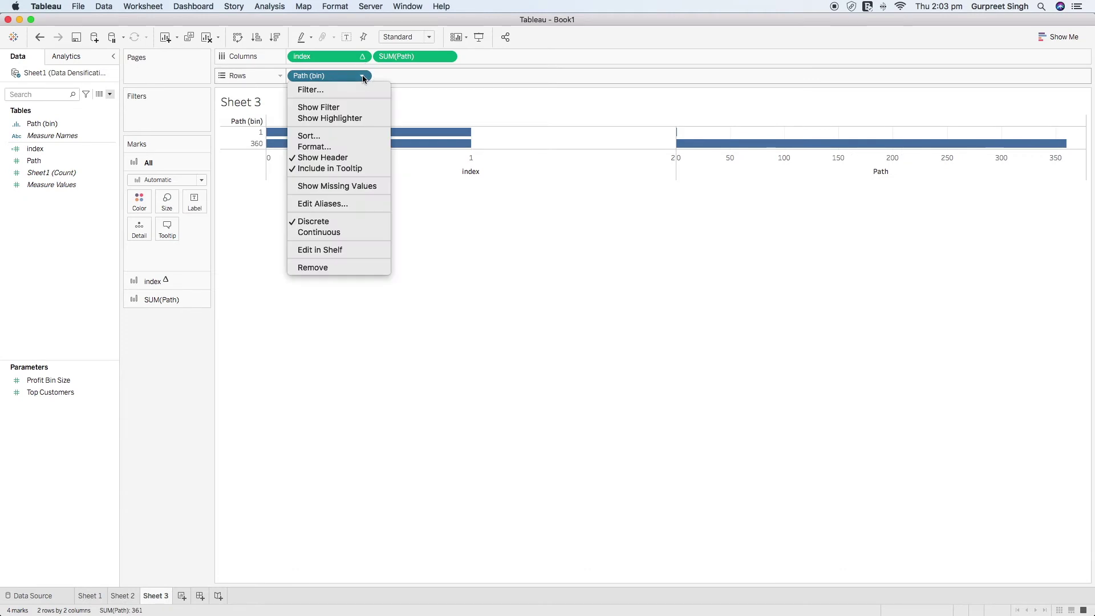
left_click(336, 186)
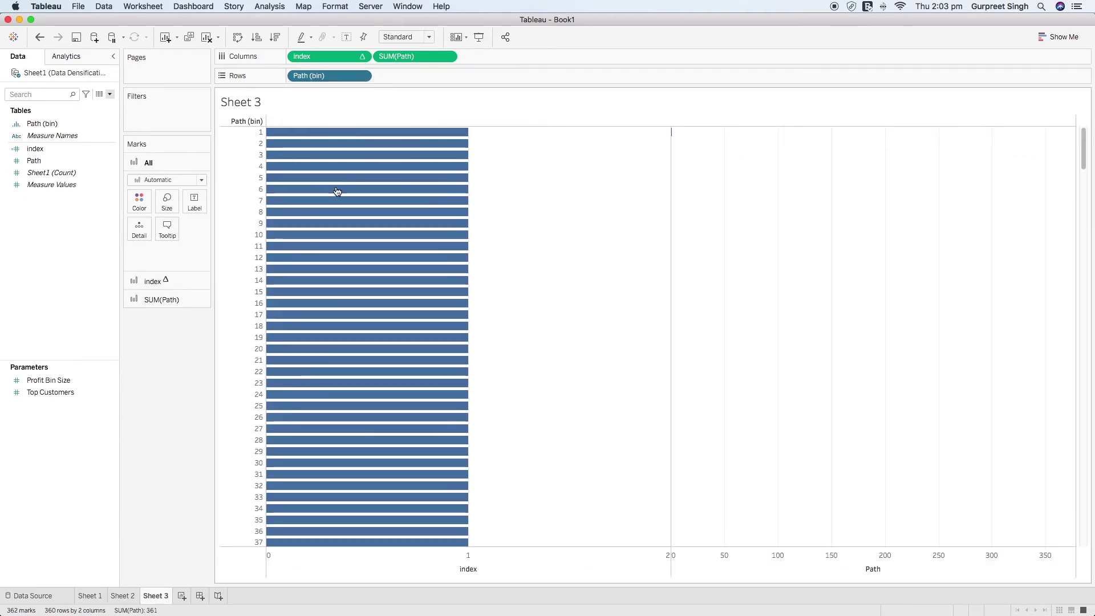
scroll(343, 197, "down", 20)
scroll(343, 197, "up", 20)
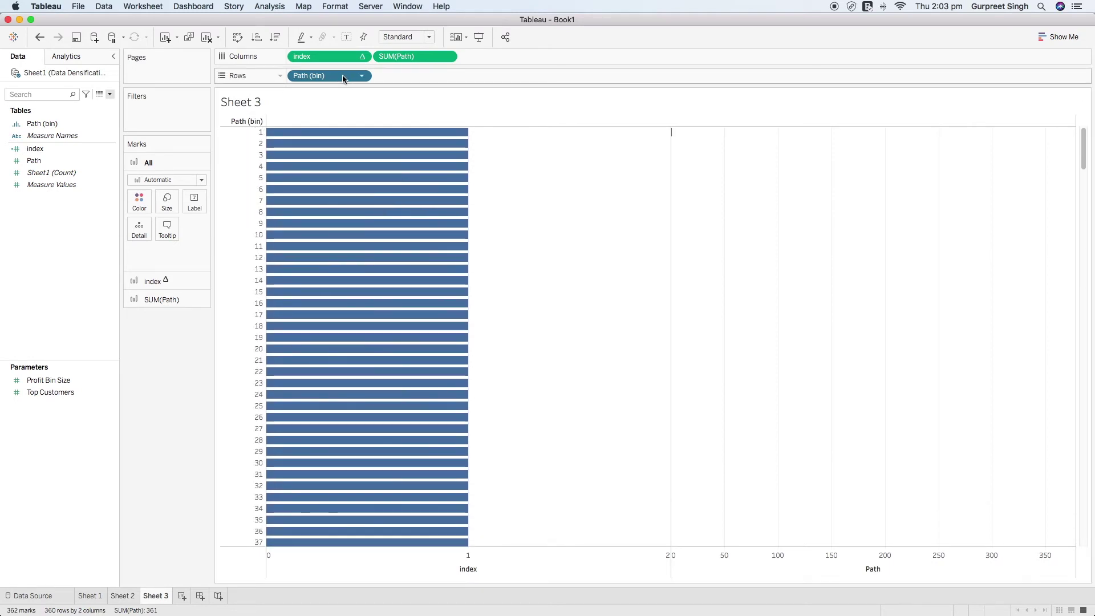
Move Path (bin) to Detail, use Line marks, drop SUM(Path), and compute index along Path (bin)
left_click_drag(343, 78, 140, 230)
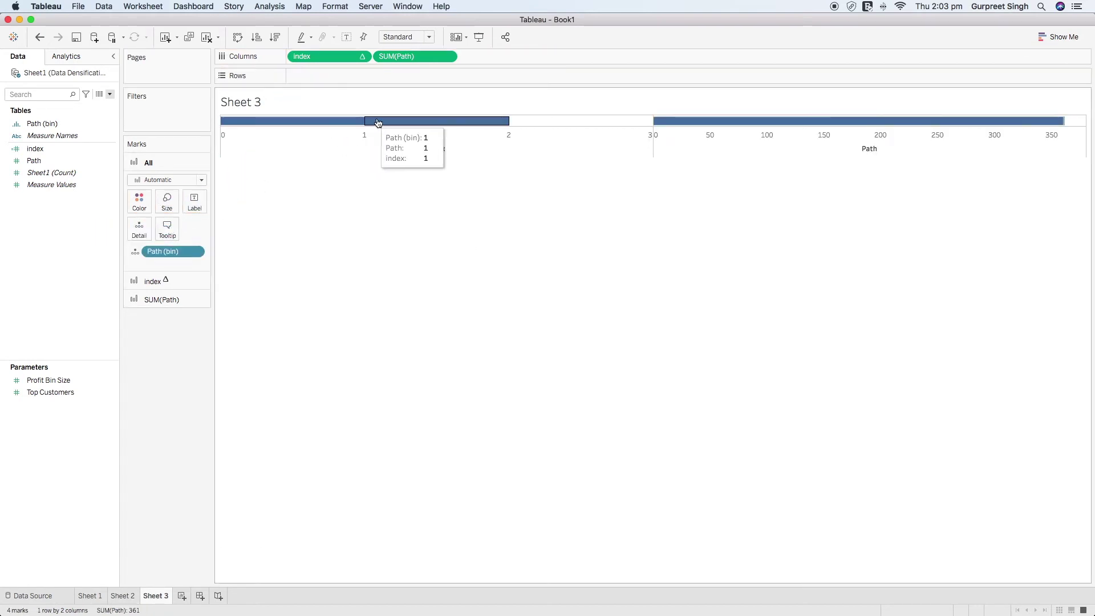
left_click(180, 178)
left_click(153, 220)
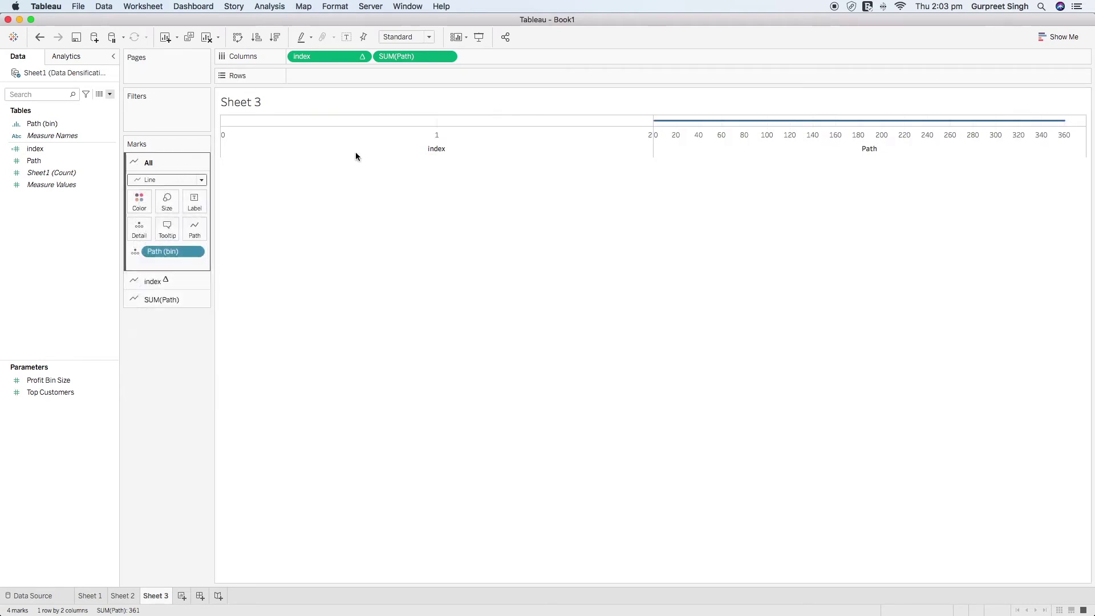
left_click_drag(416, 57, 166, 354)
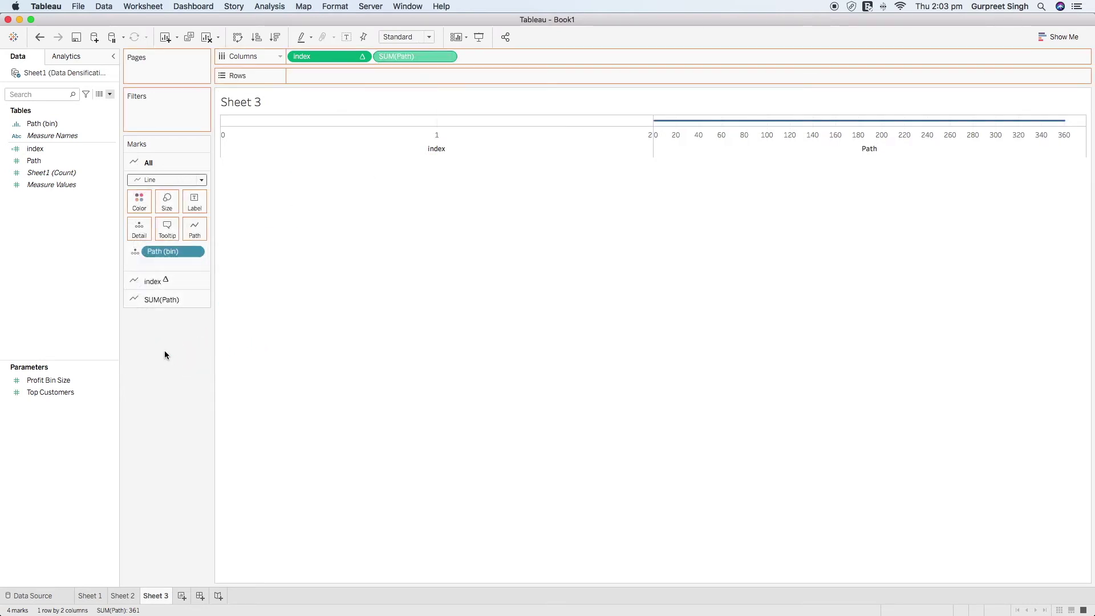
left_click(363, 57)
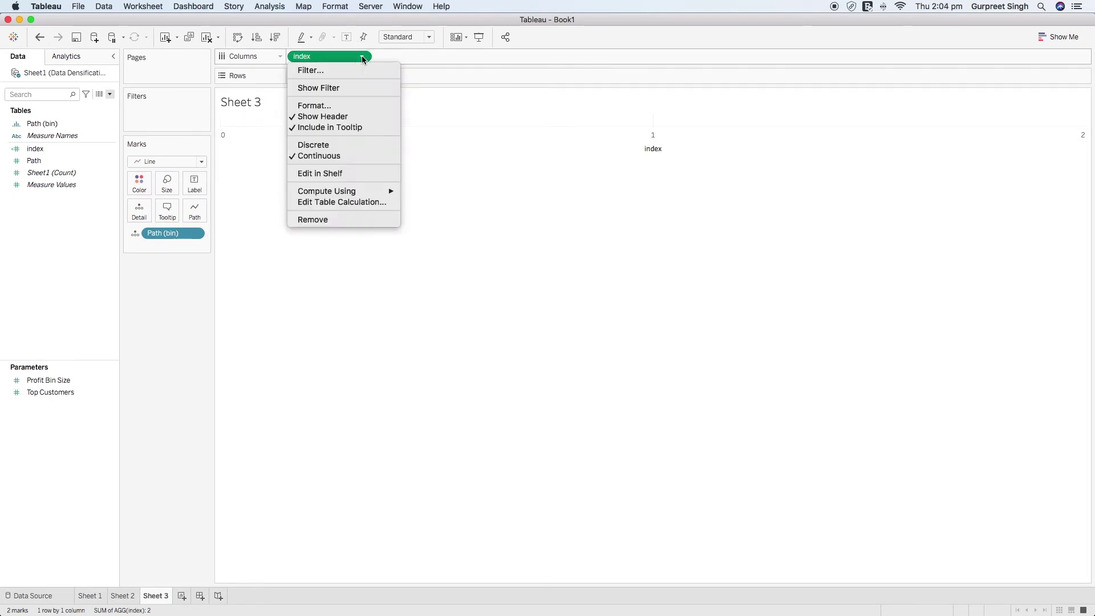
mouse_move(365, 191)
left_click(414, 216)
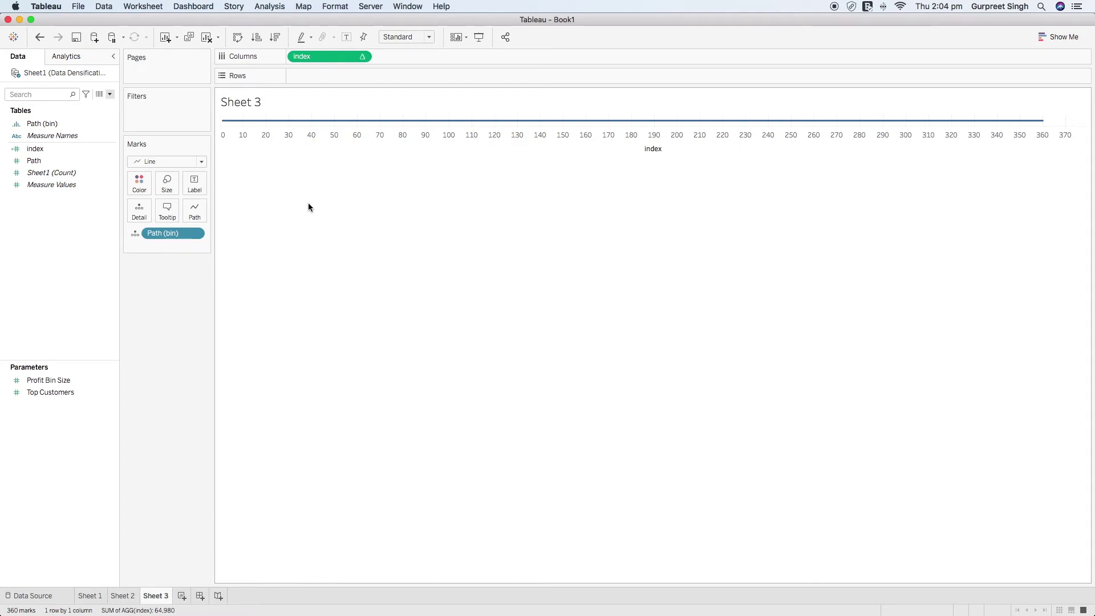
Thicken the Sheet 3 index line with the Marks card Size slider
mouse_move(231, 123)
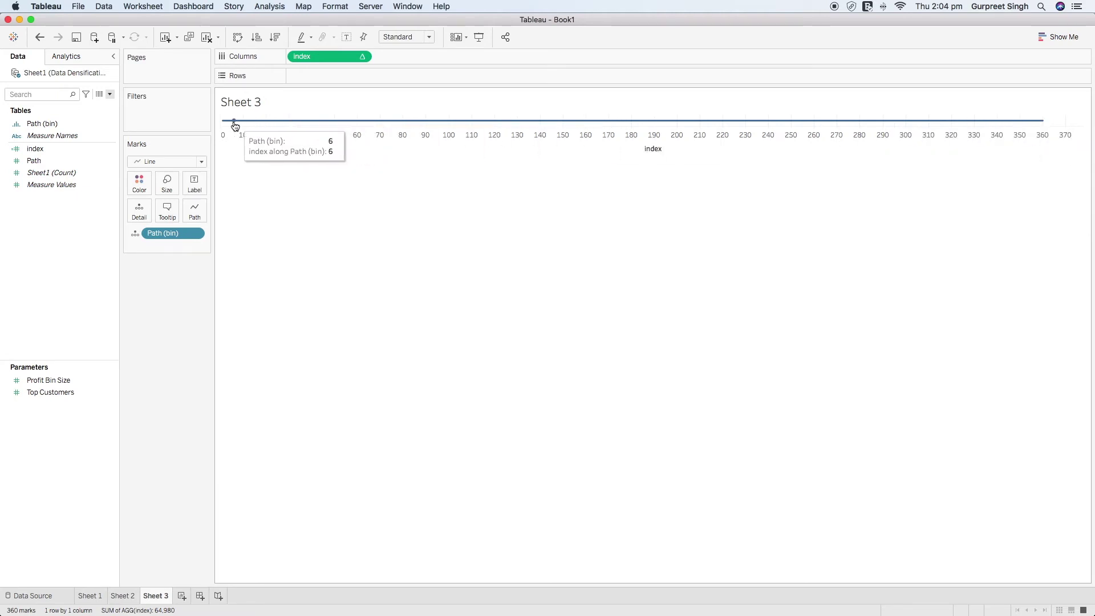
left_click(174, 186)
left_click_drag(213, 212, 245, 211)
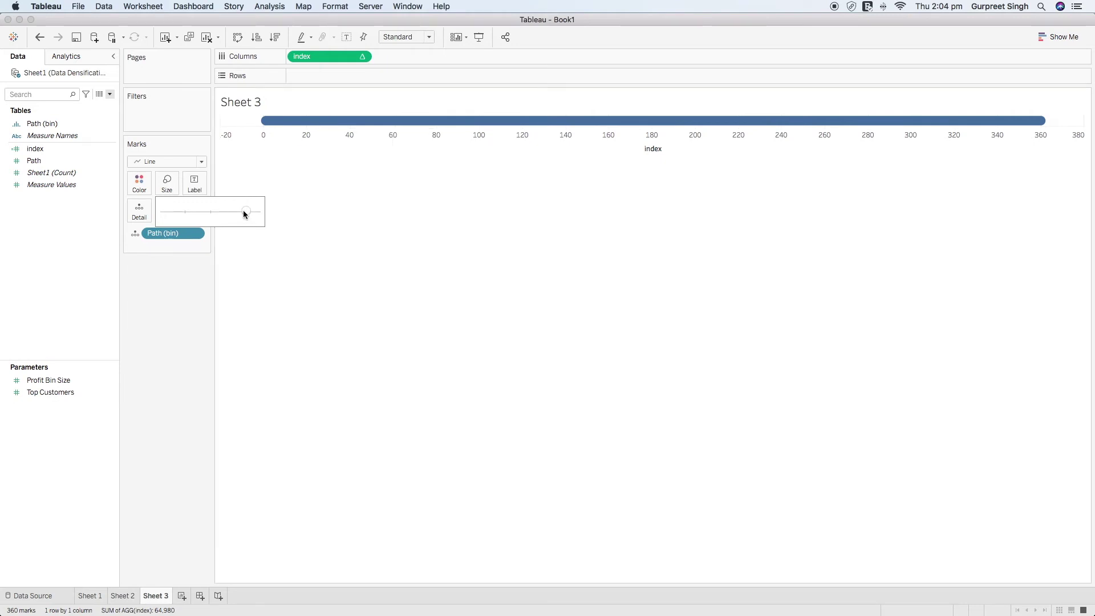
mouse_move(265, 121)
left_click(185, 275)
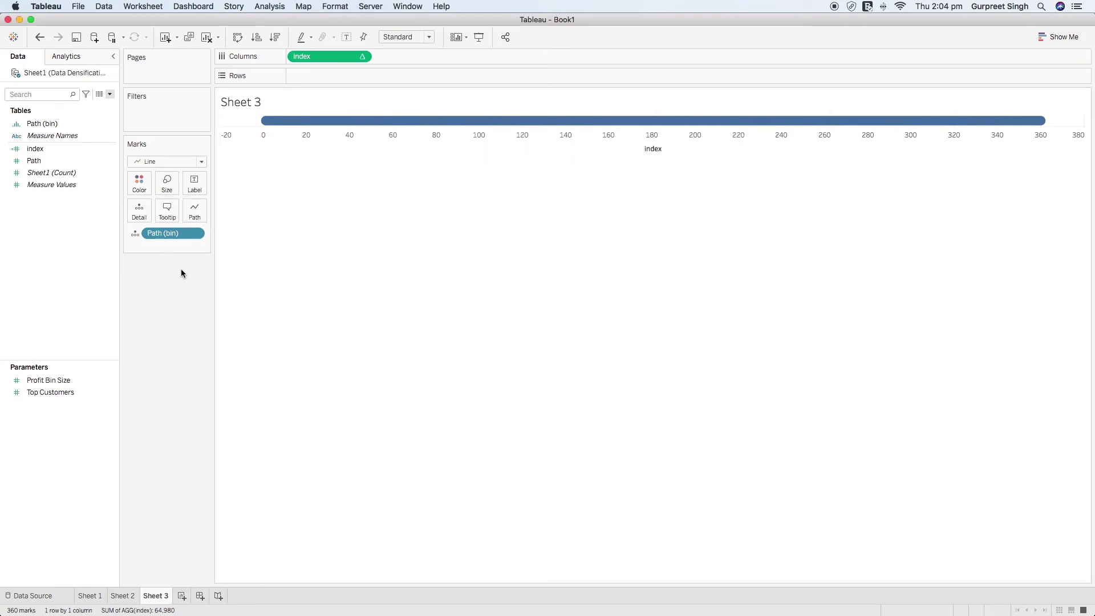
left_click(182, 596)
Rename the new worksheet tab to 'sin currve'
double_click(188, 594)
type("sin currve")
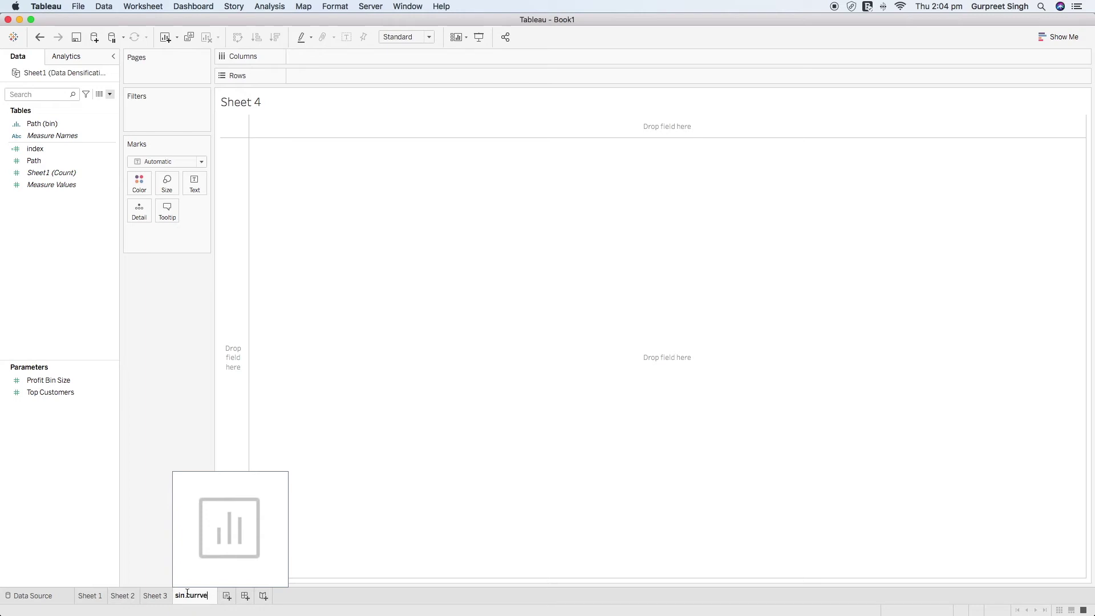
left_click(162, 399)
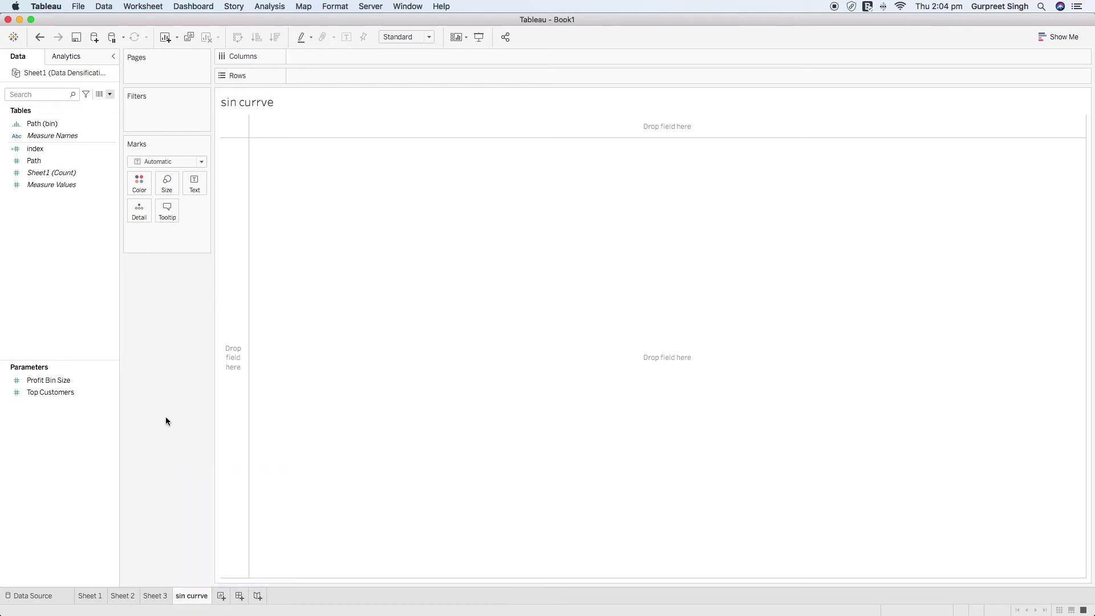
left_click(110, 95)
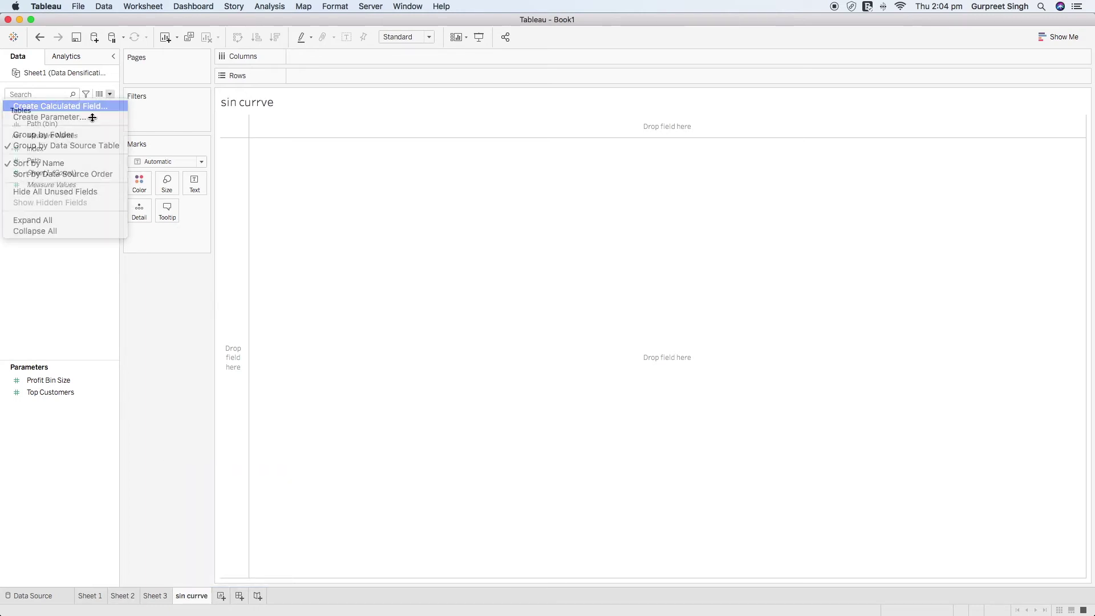
Define the calculated field 'X' with the formula SIN(RADIANS([index]))
left_click(87, 106)
type("X")
left_click(488, 114)
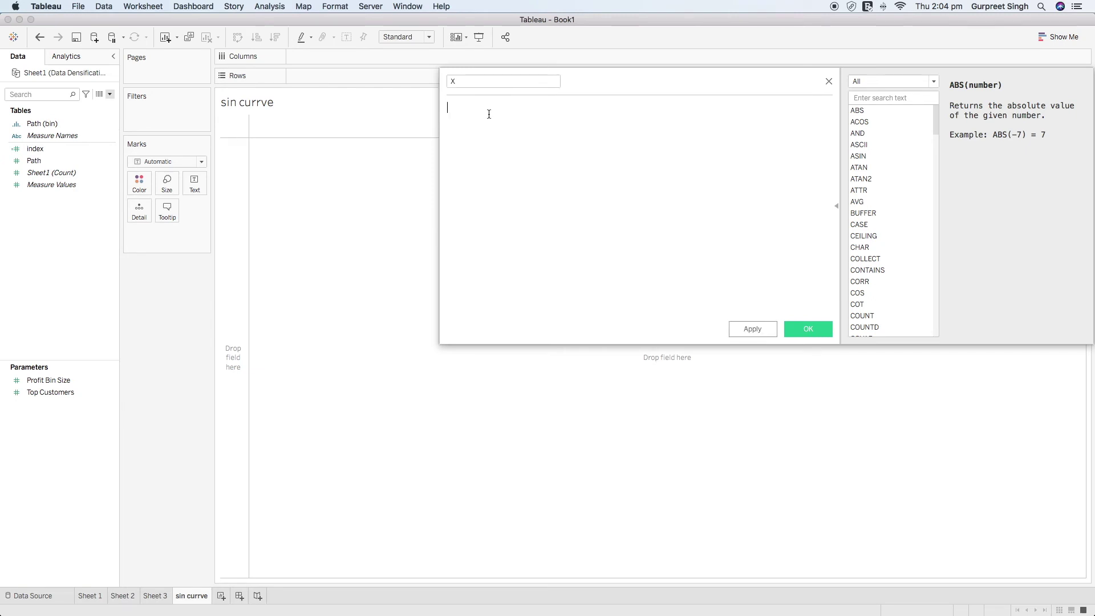
type("sin")
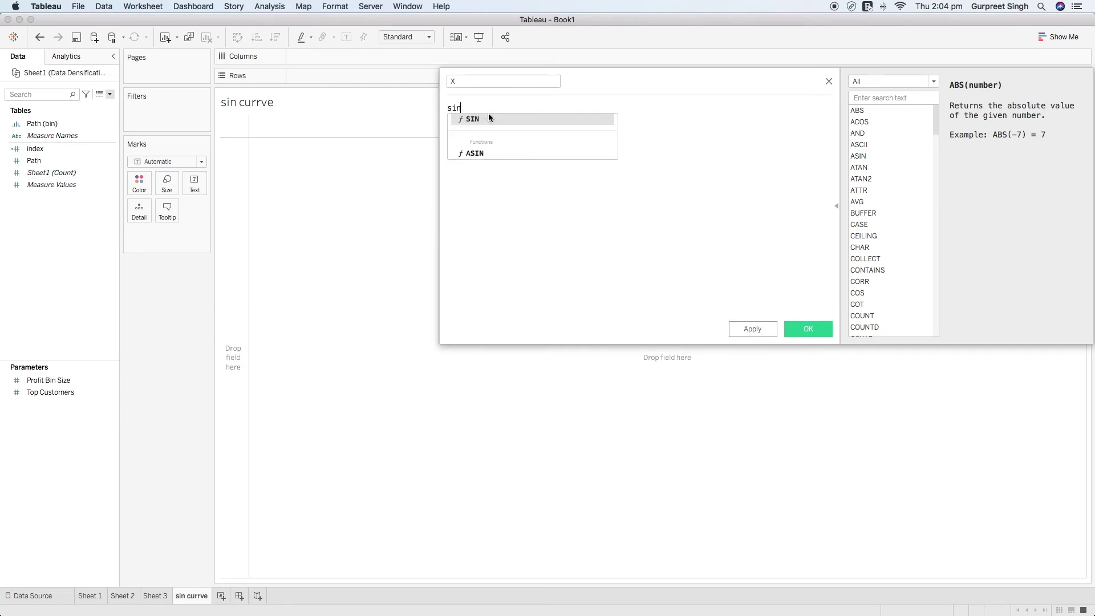
left_click(489, 116)
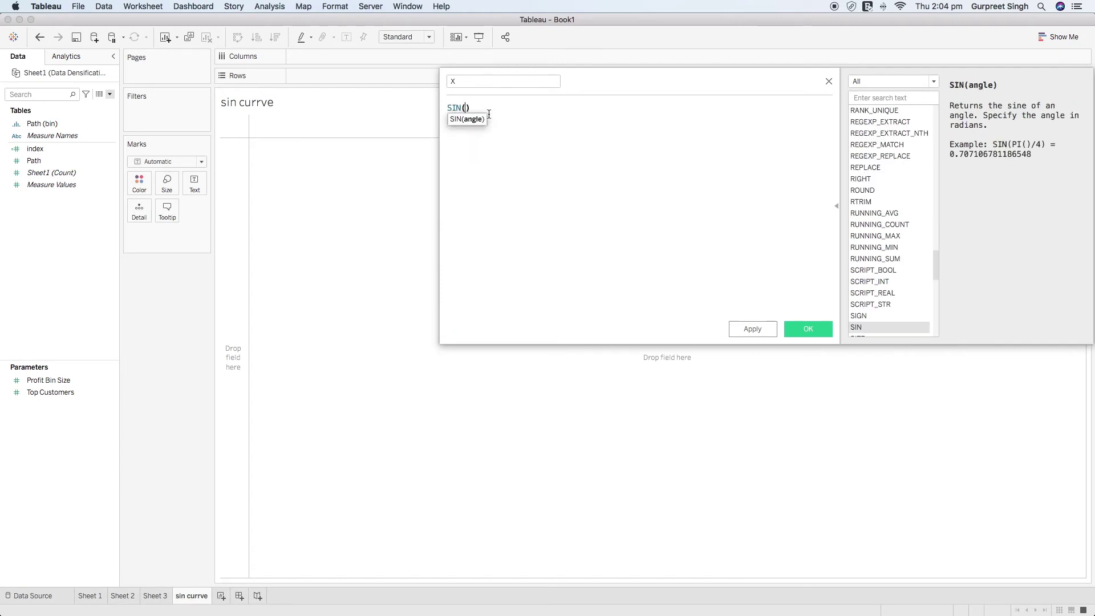
type("rad")
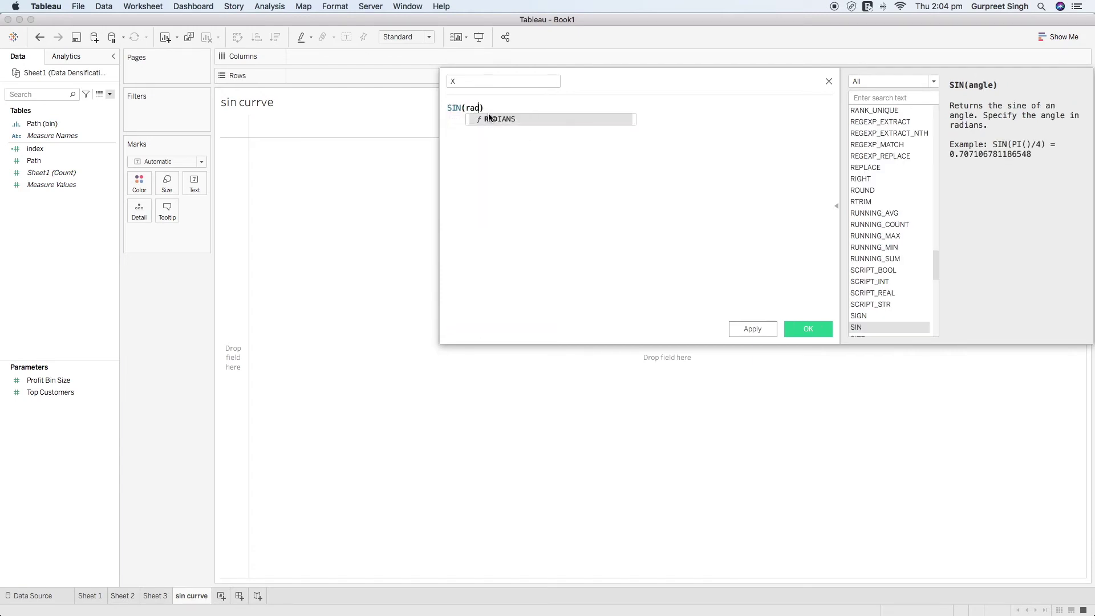
left_click(489, 116)
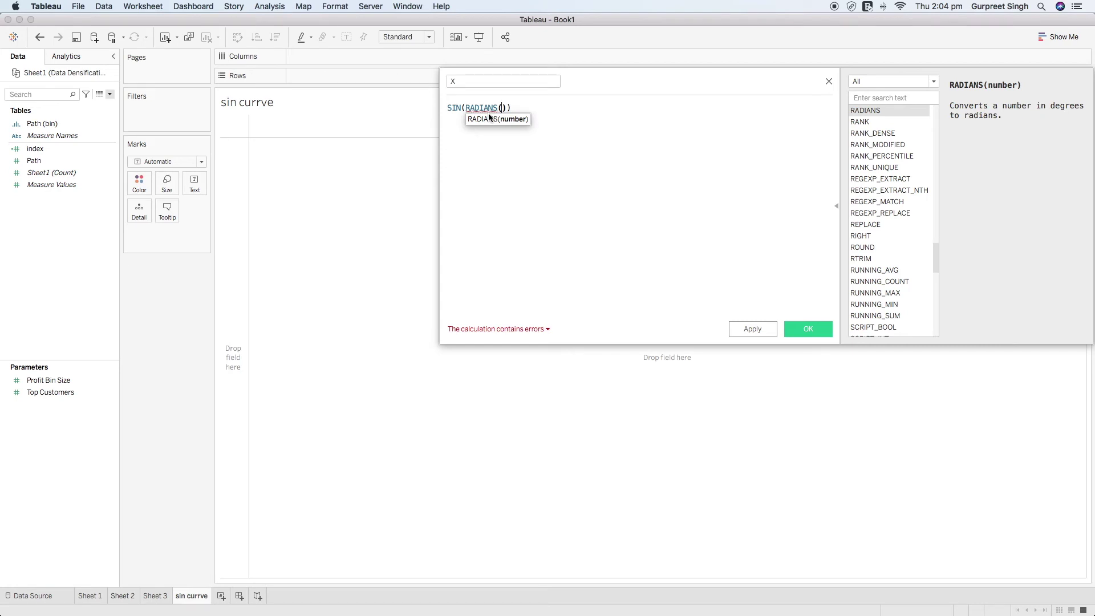
type("ind")
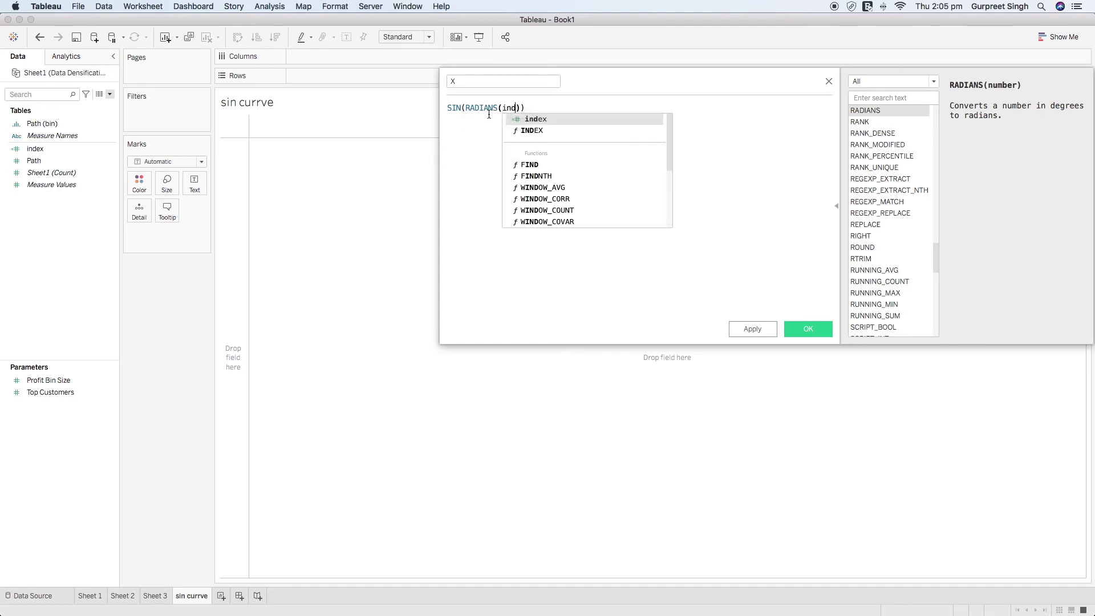
key("Return")
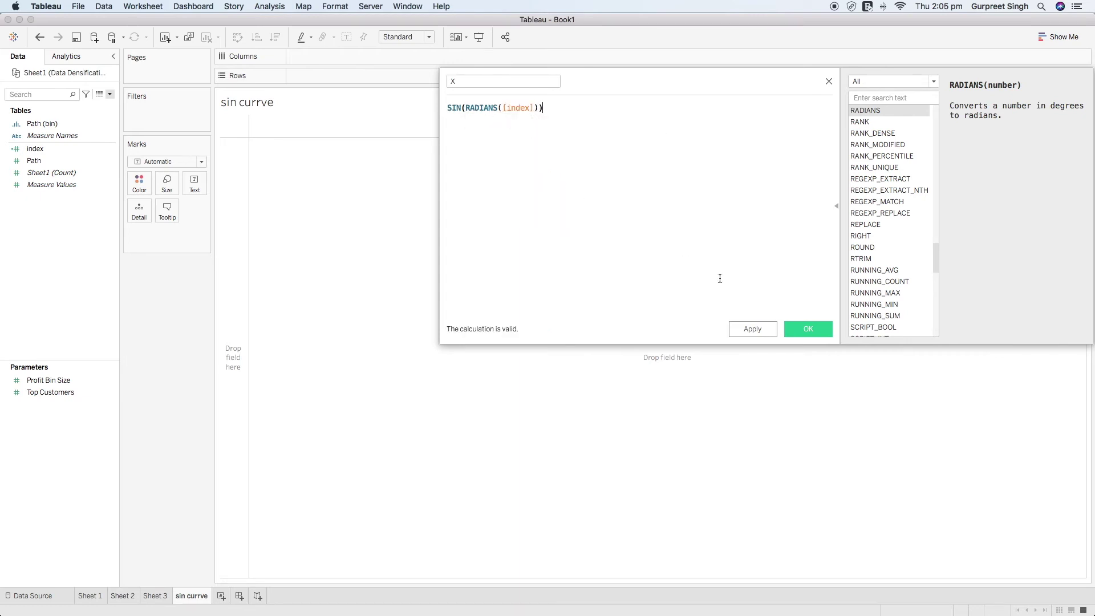
left_click(806, 329)
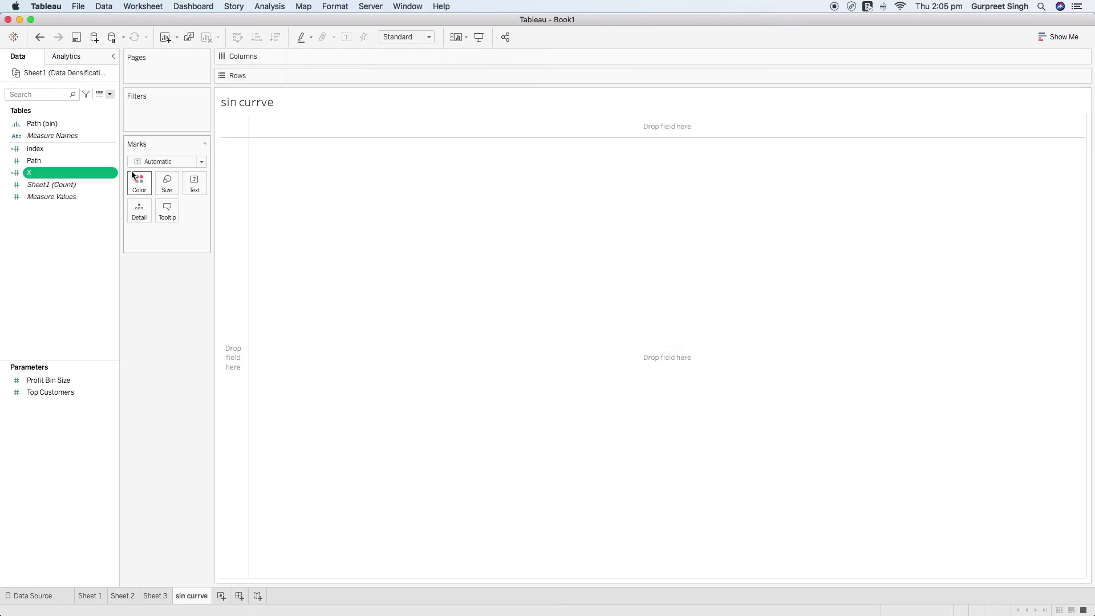
Place X on Rows, index on Columns, and Path (bin) on Detail
left_click(55, 174)
left_click_drag(54, 174, 334, 78)
left_click_drag(62, 152, 326, 67)
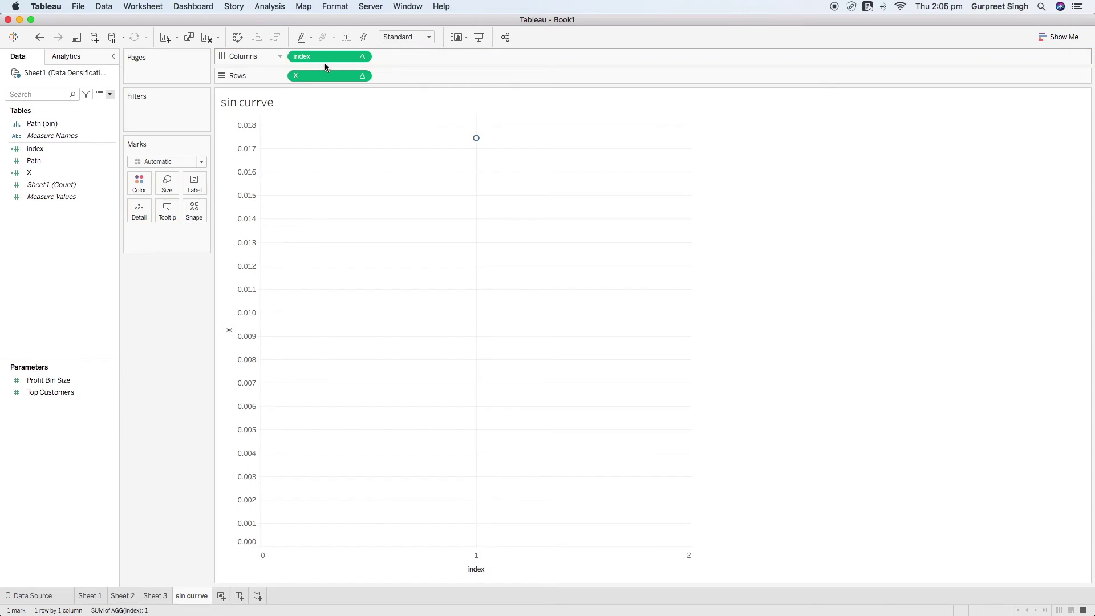
left_click(45, 128)
left_click_drag(45, 128, 135, 214)
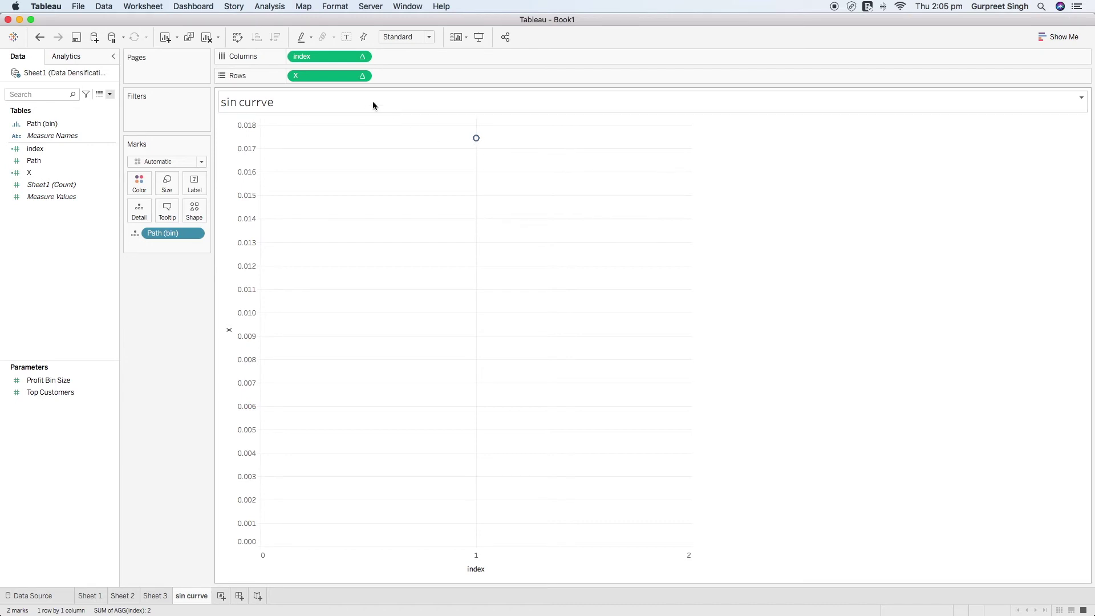
Set both index and X to compute using Path (bin)
left_click(364, 57)
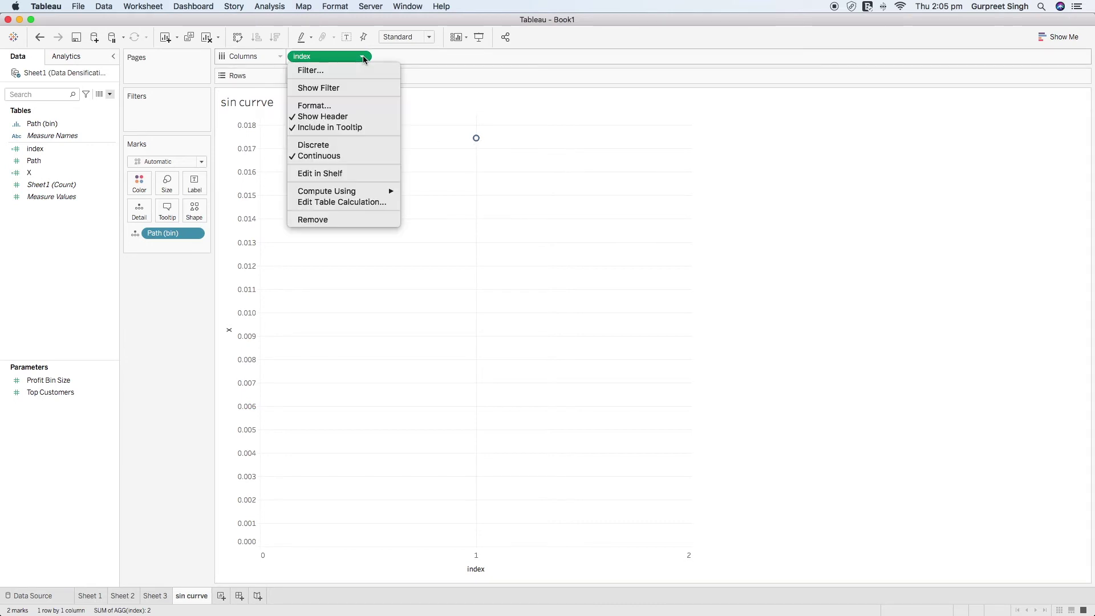
mouse_move(373, 193)
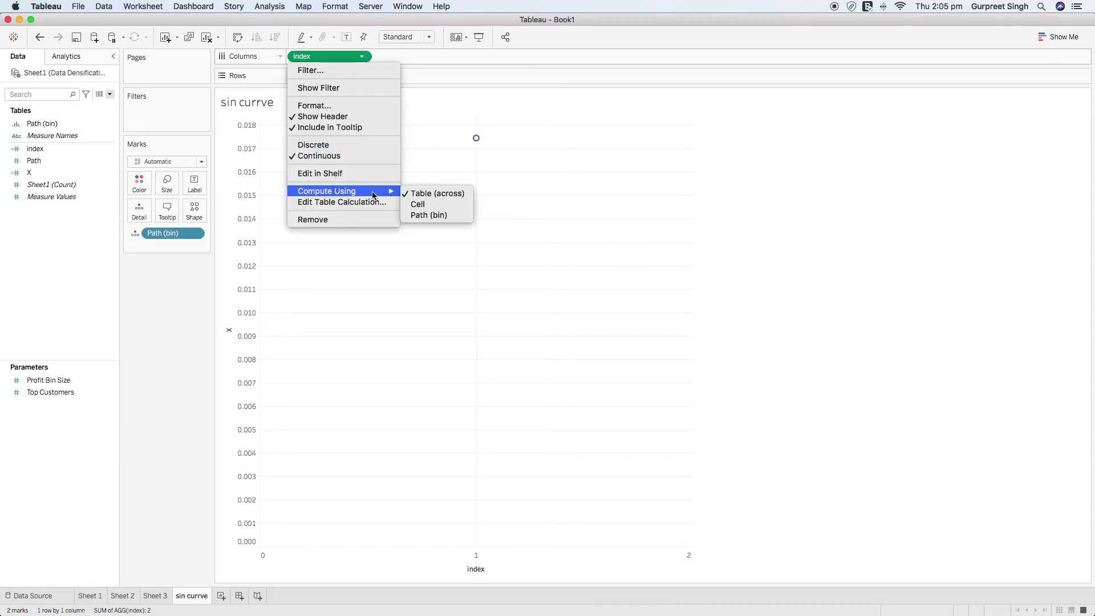
left_click(421, 216)
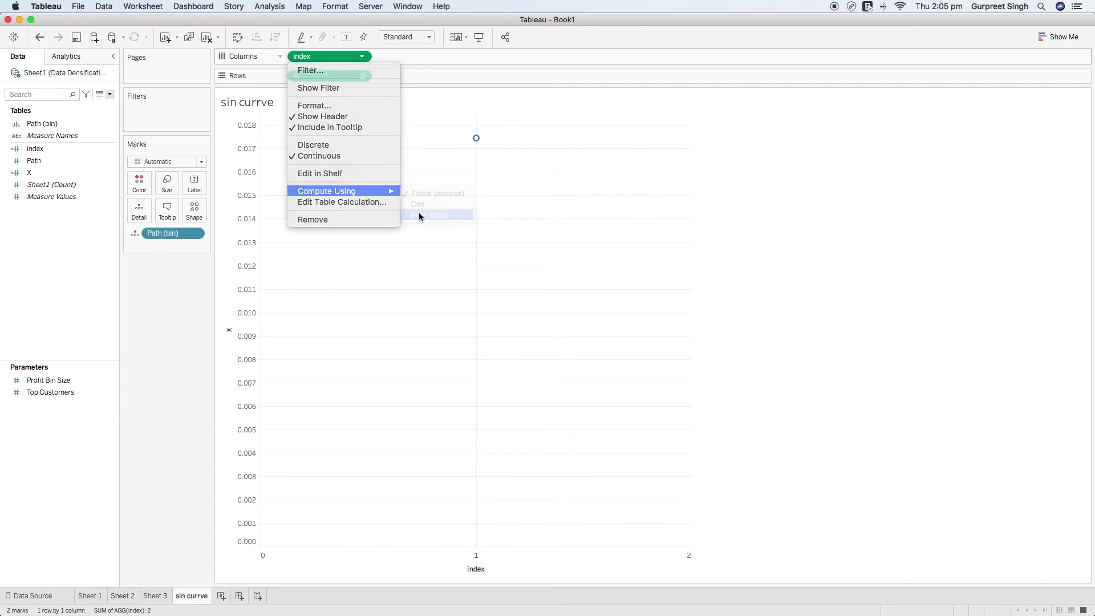
left_click(362, 76)
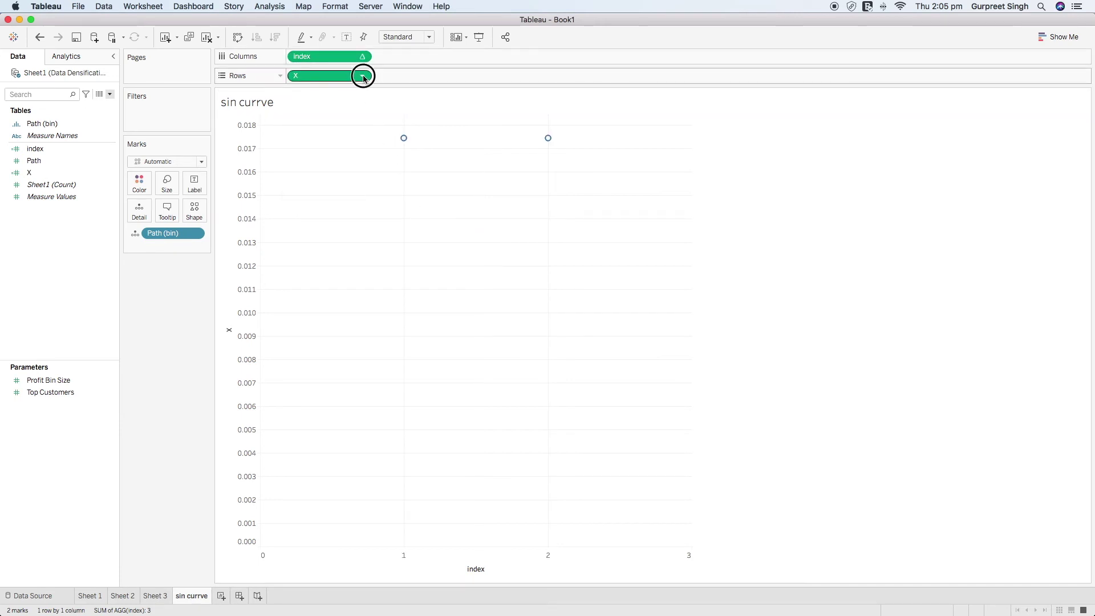
mouse_move(371, 211)
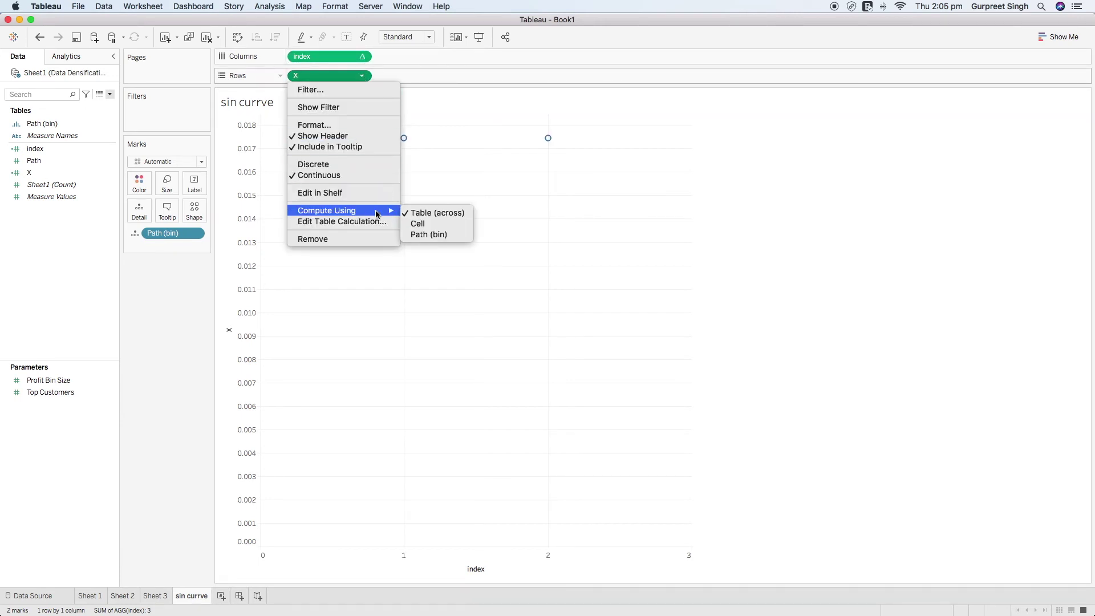
left_click(421, 236)
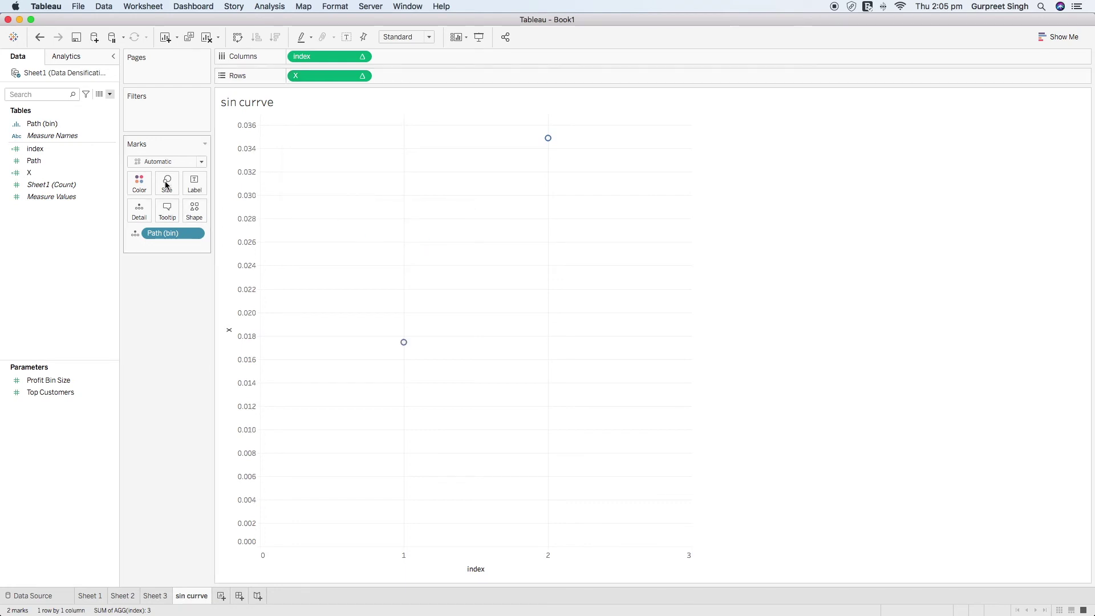
Switch to Line marks and turn on Show Missing Values for Path (bin), returning it to Detail
left_click(180, 162)
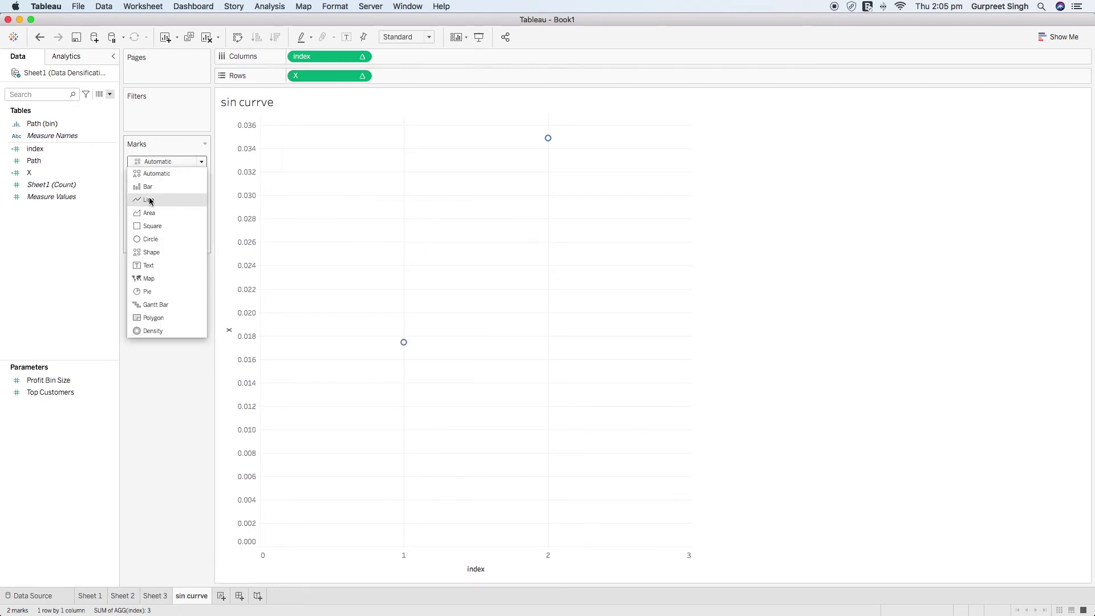
left_click(150, 200)
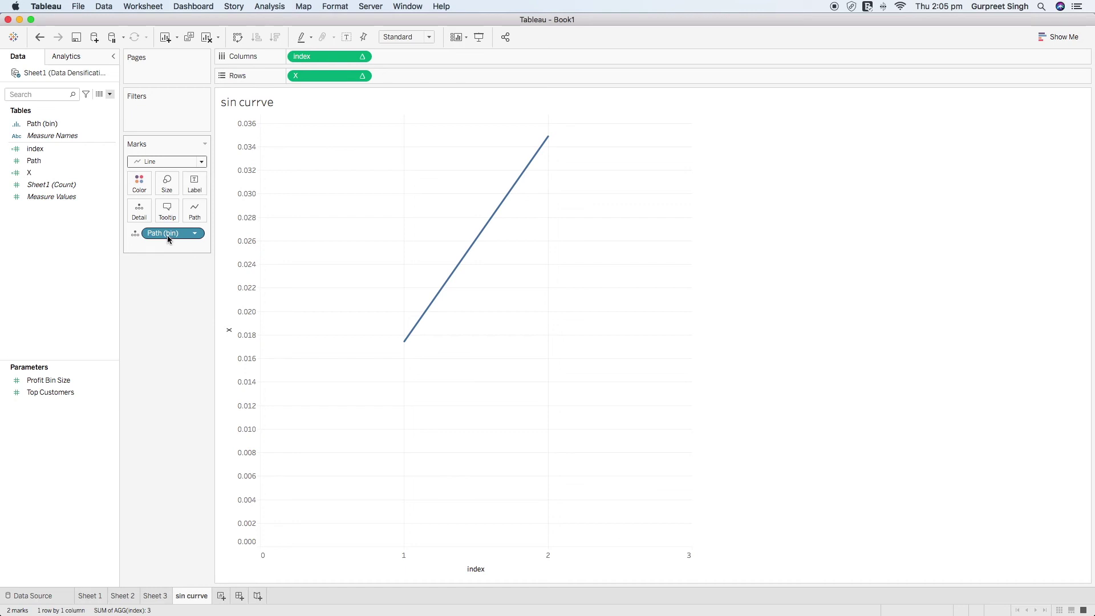
left_click_drag(167, 235, 362, 76)
left_click(360, 77)
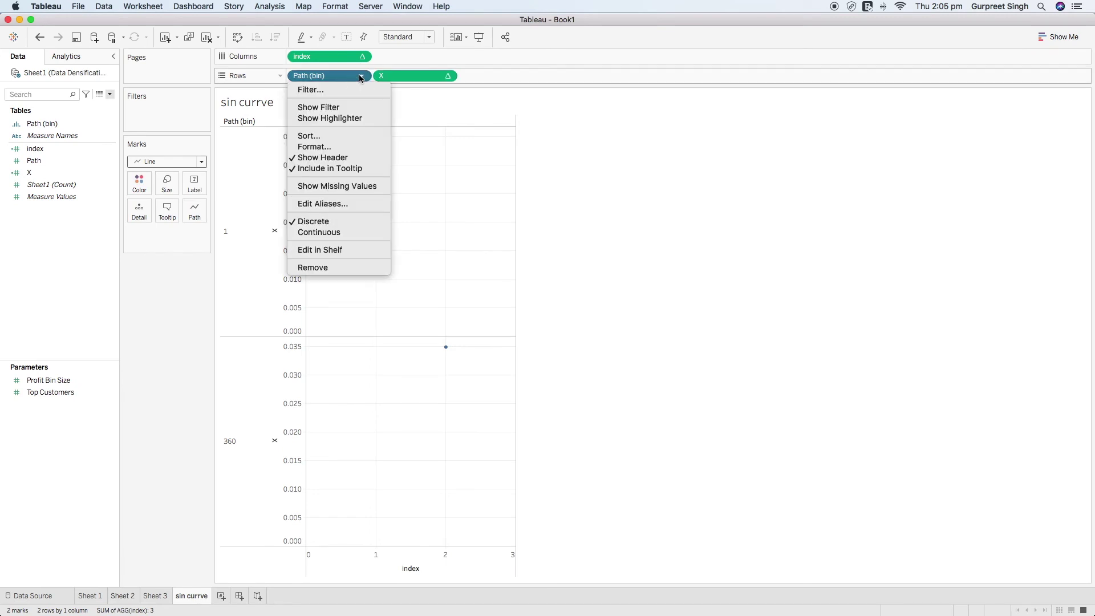
left_click(332, 187)
left_click_drag(333, 76, 138, 217)
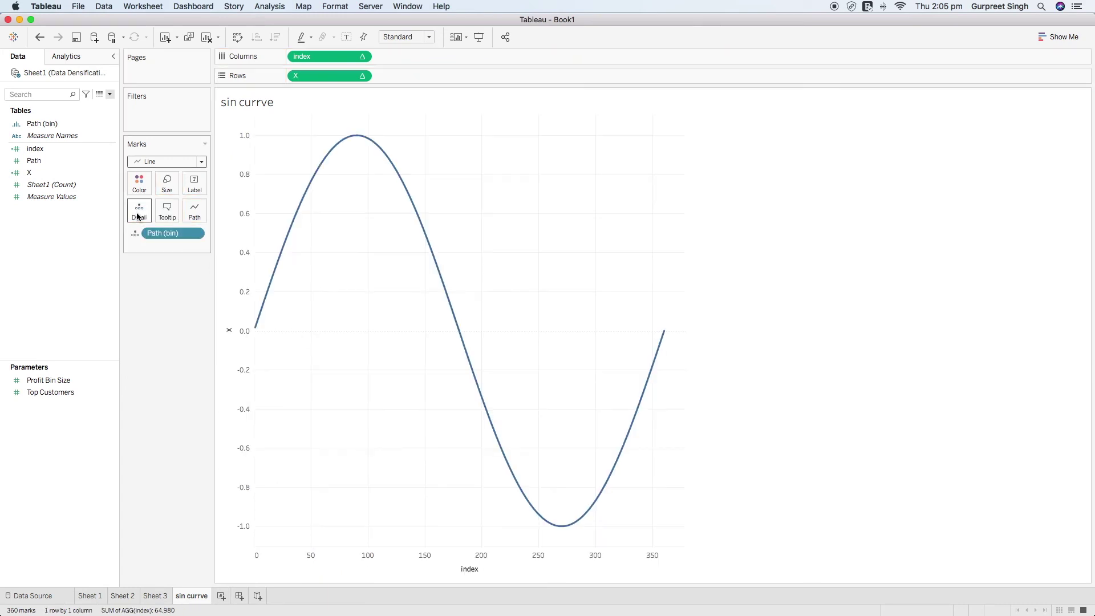
mouse_move(467, 350)
mouse_move(649, 381)
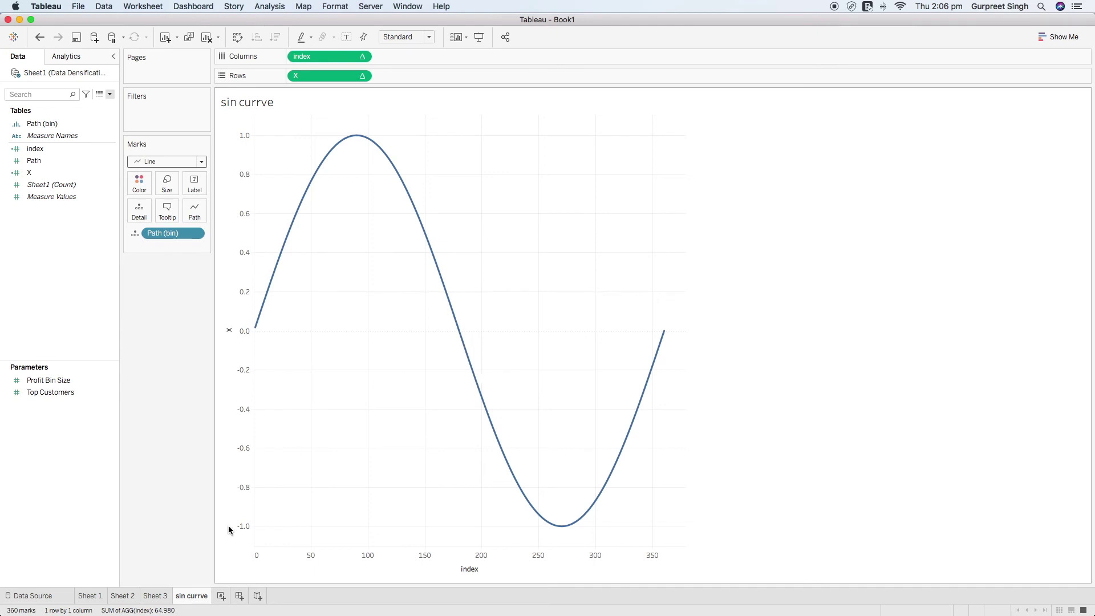
Add a new worksheet and name it 'circle'
left_click(220, 596)
double_click(220, 597)
type("circle")
key("Return")
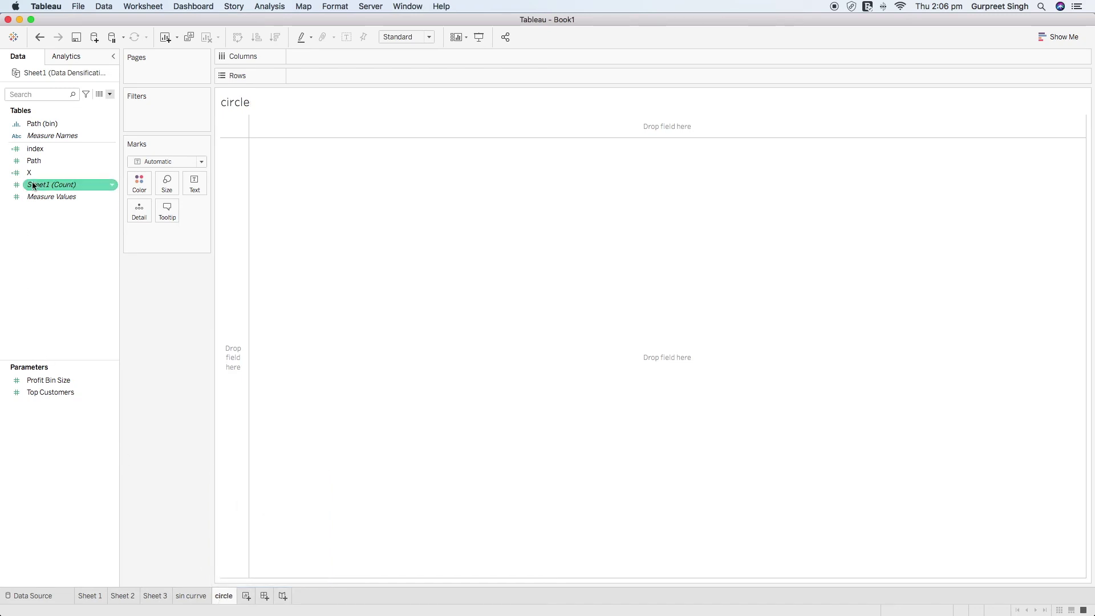
Create a calculated field Y with the formula COS(RADIANS([index]))
left_click(111, 94)
left_click(83, 106)
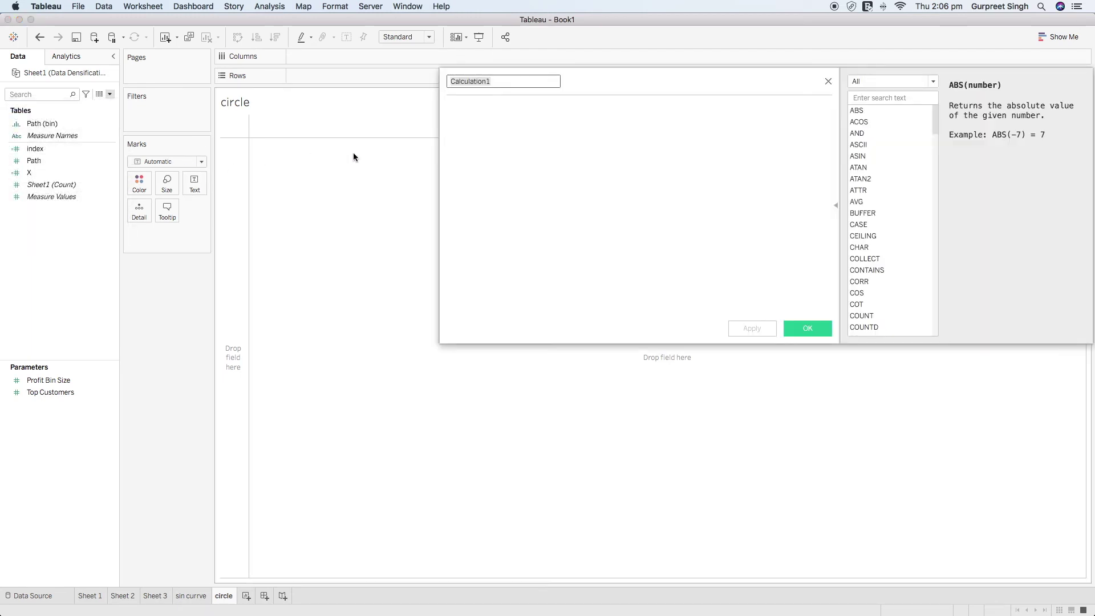
type("Y")
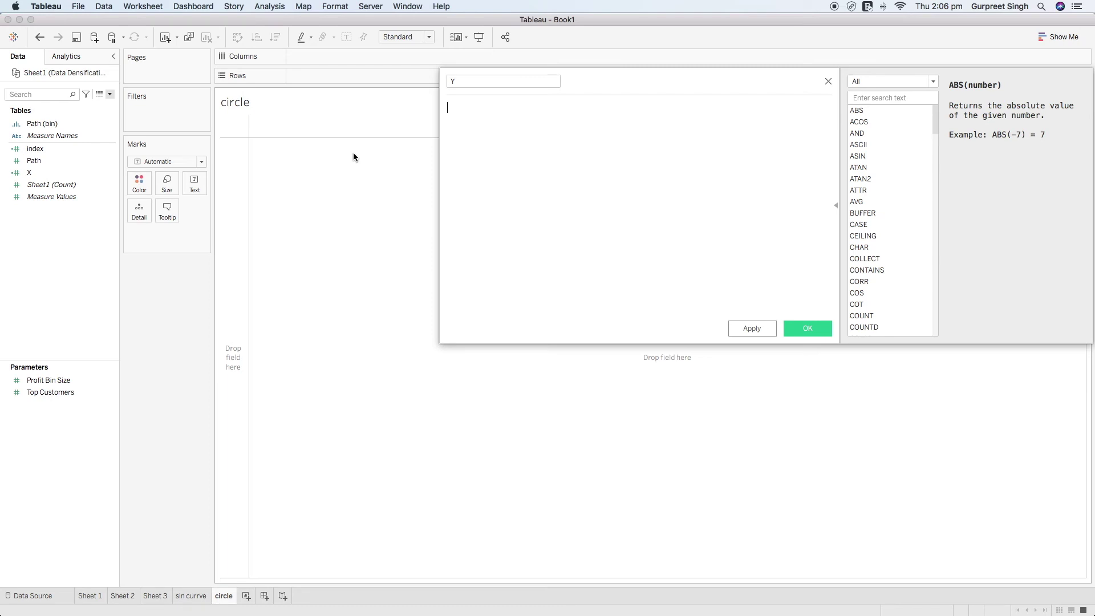
type("cos")
key("Return")
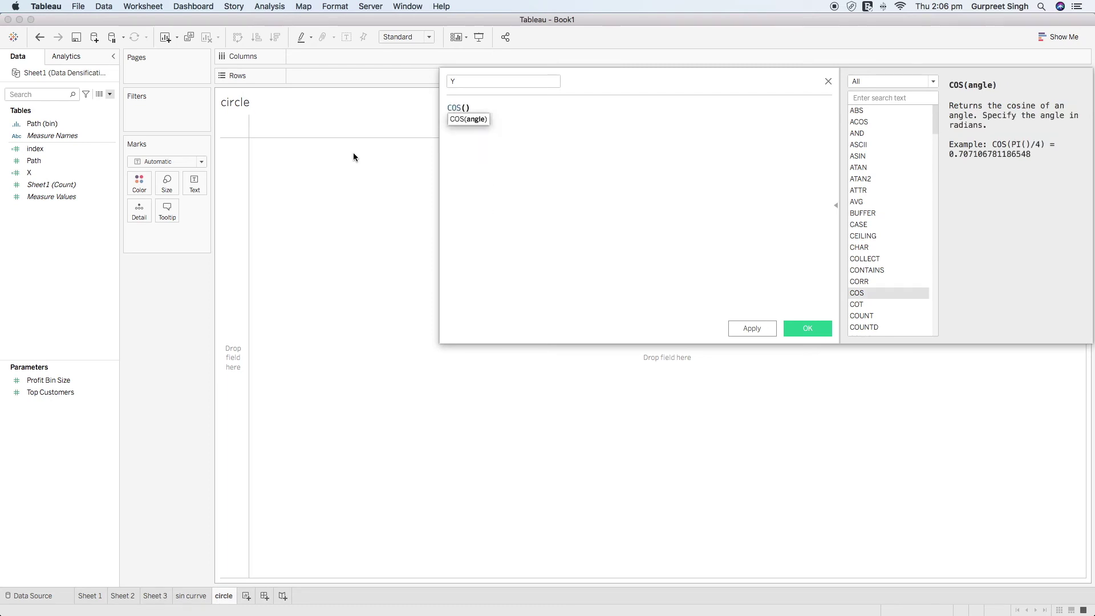
type("ra")
key("Return")
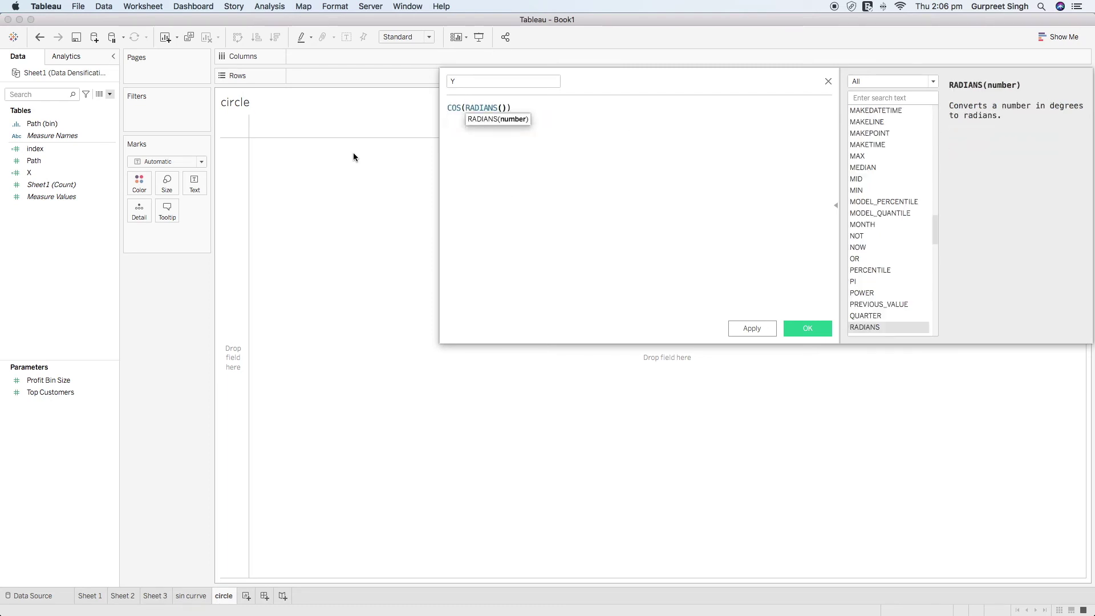
type("in")
key("Return")
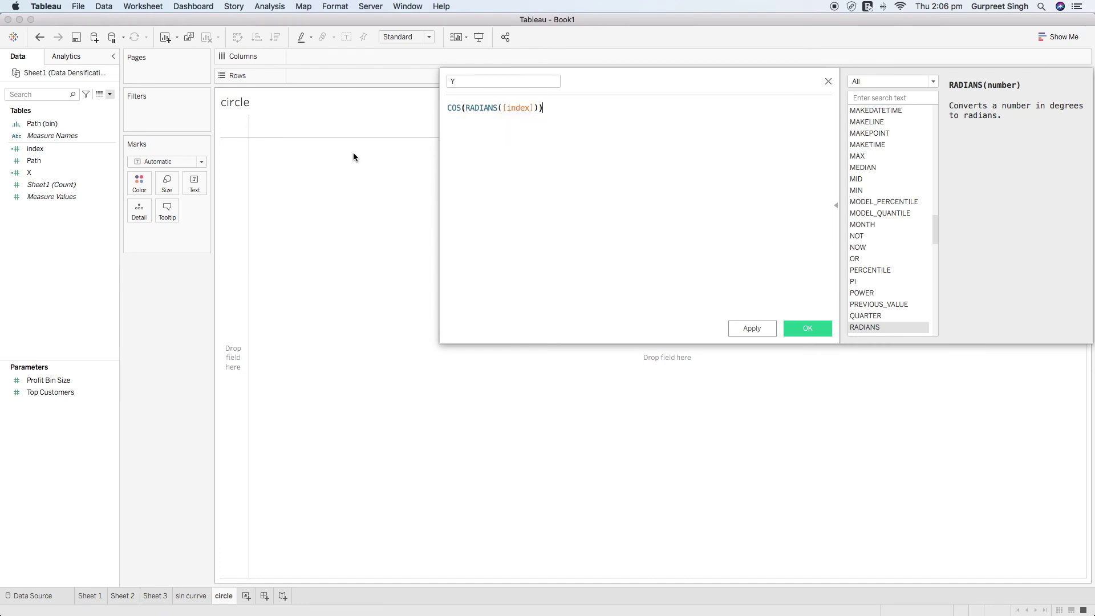
left_click(808, 330)
Put X on Columns and Y on Rows, and show missing Path (bin) values with Path (bin) on Detail
left_click_drag(57, 173, 335, 61)
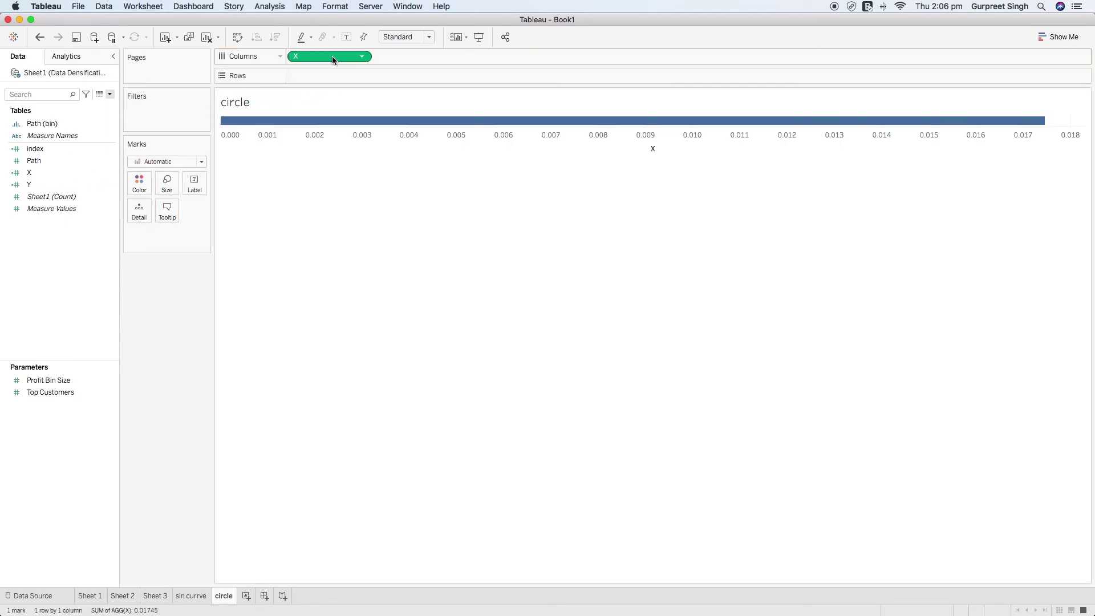
left_click(32, 190)
left_click_drag(31, 192, 313, 77)
left_click_drag(52, 123, 306, 78)
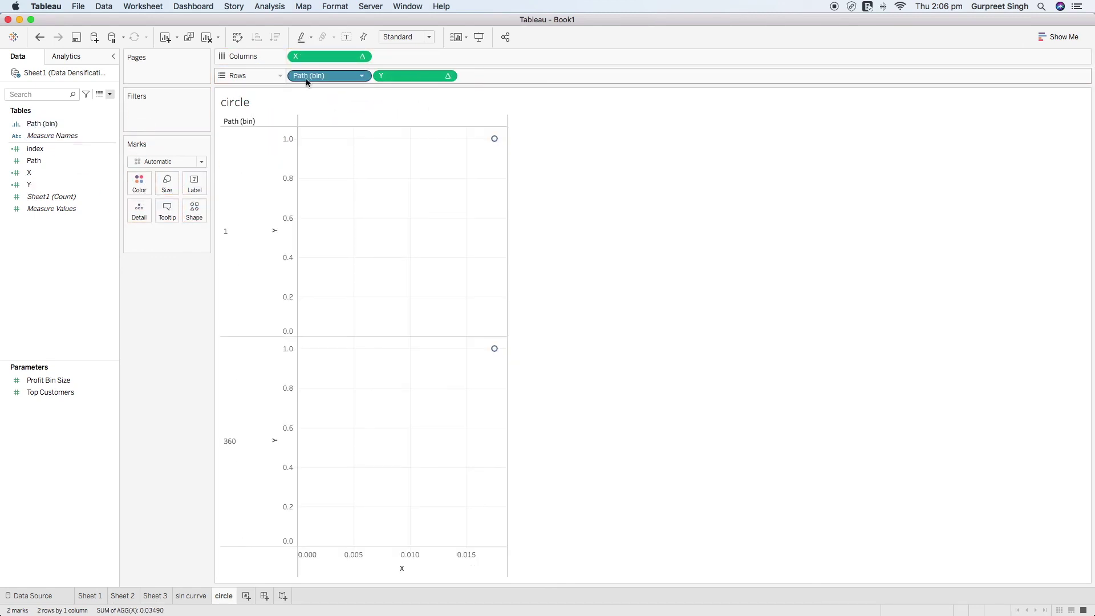
left_click(361, 76)
left_click(343, 188)
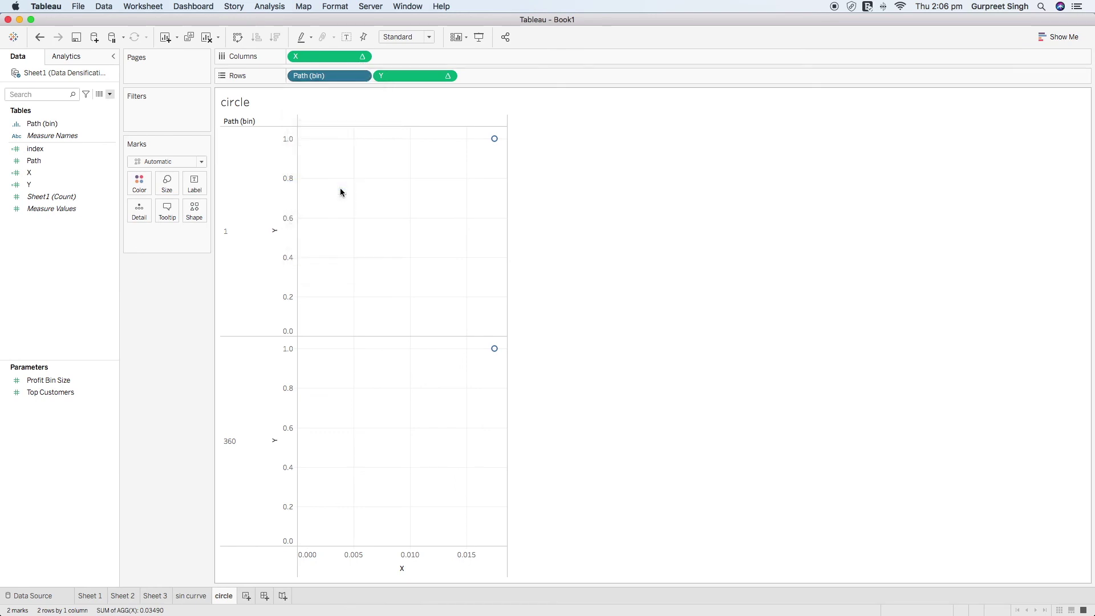
left_click_drag(330, 78, 138, 215)
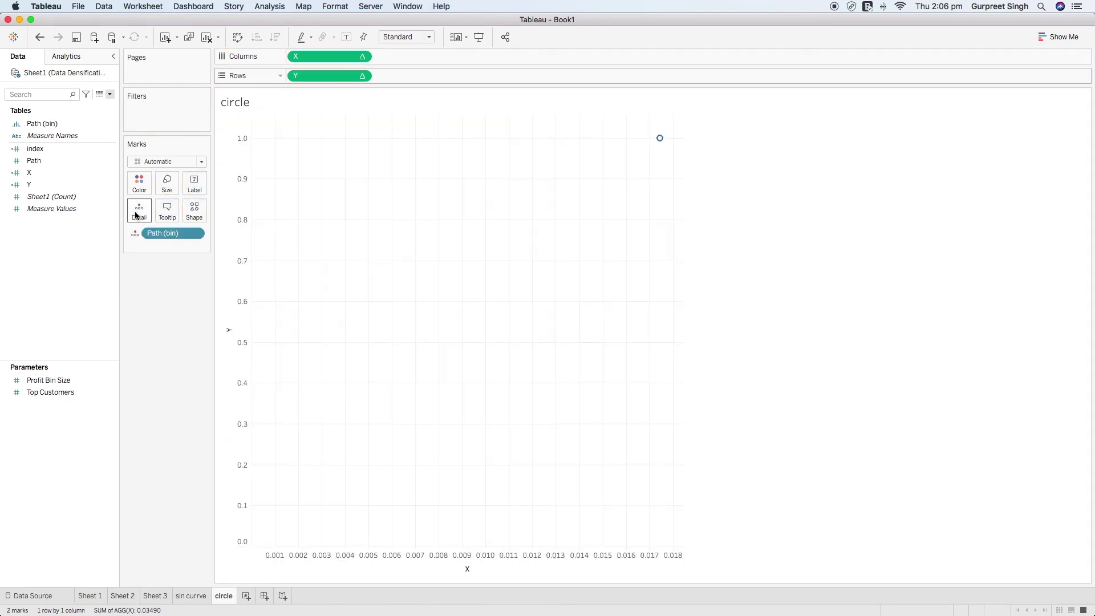
Set both the X and Y calculations to compute using Path (bin)
left_click(362, 58)
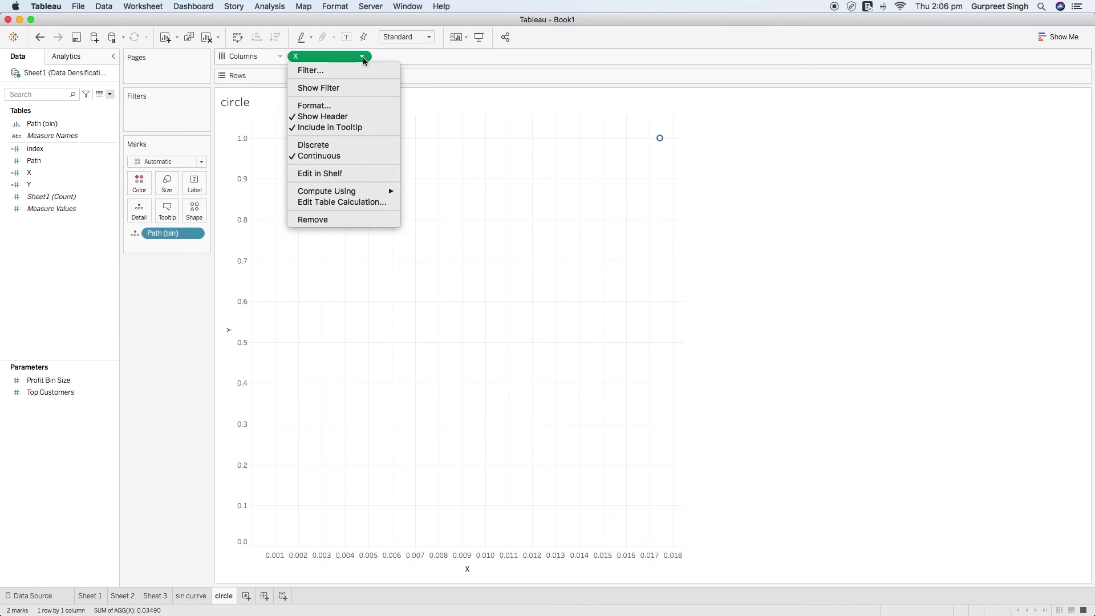
mouse_move(364, 191)
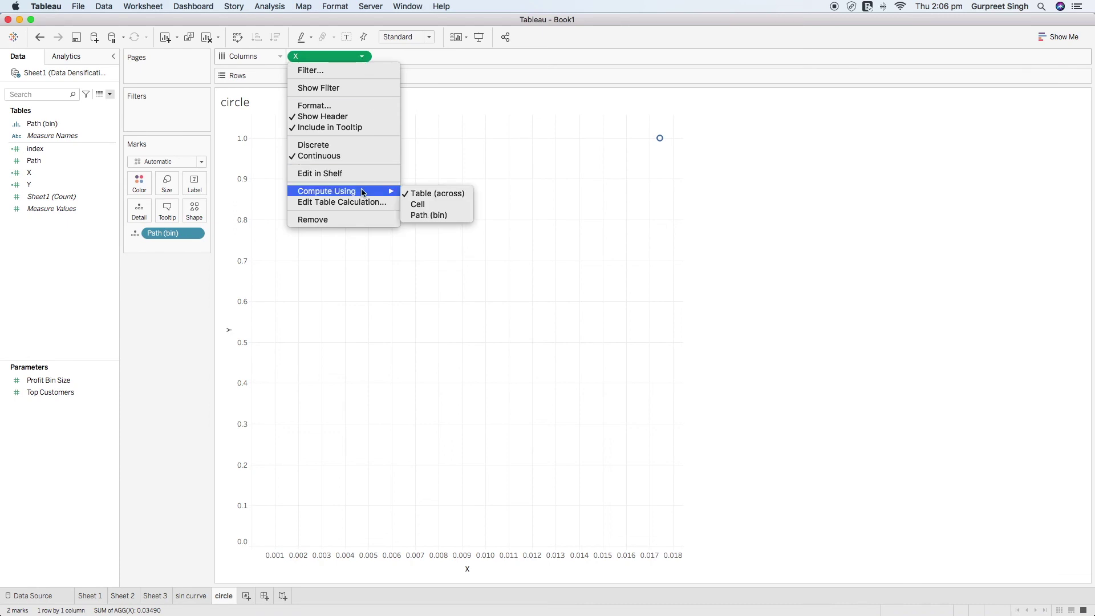
left_click(424, 215)
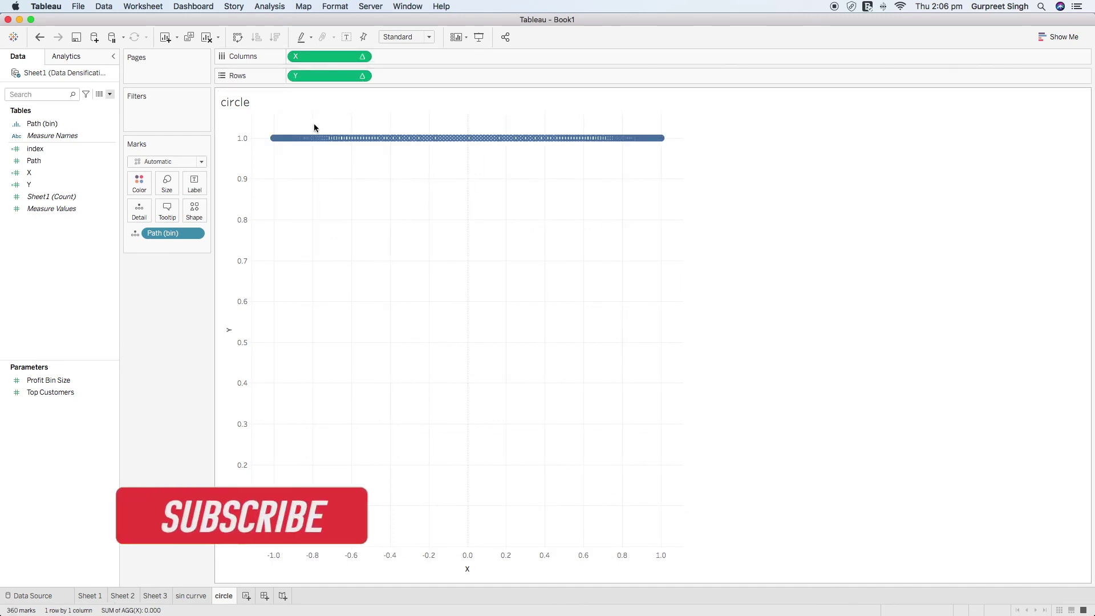
left_click(362, 76)
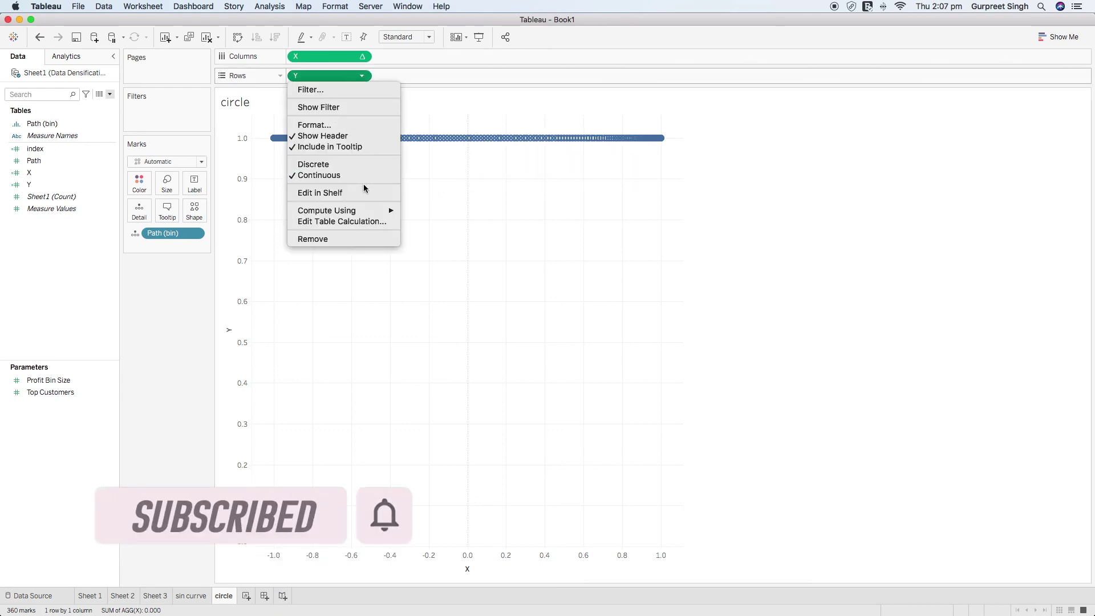
mouse_move(366, 214)
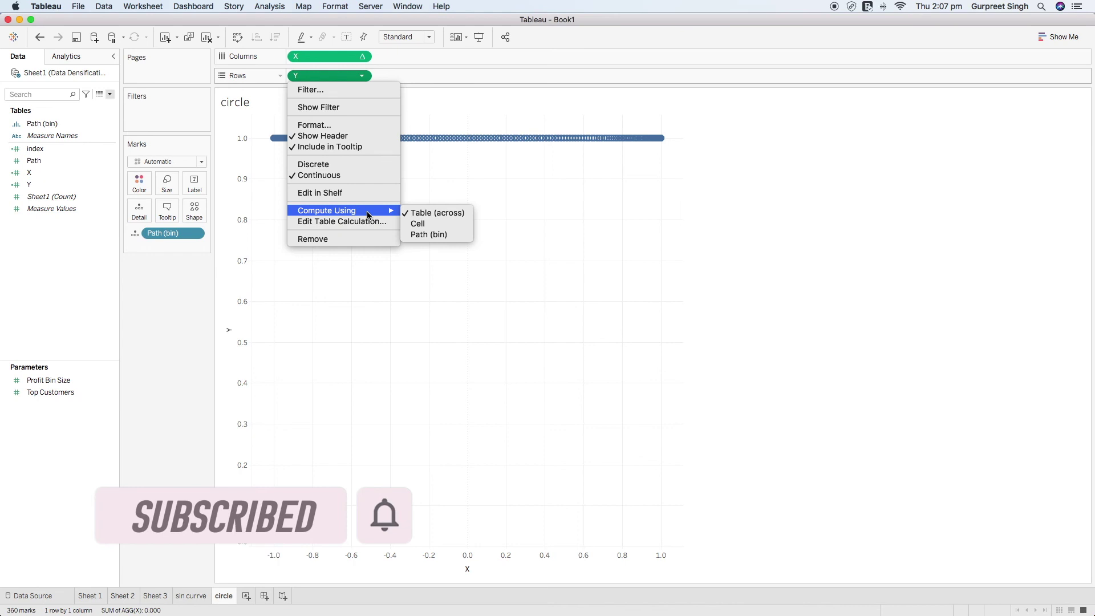
left_click(429, 234)
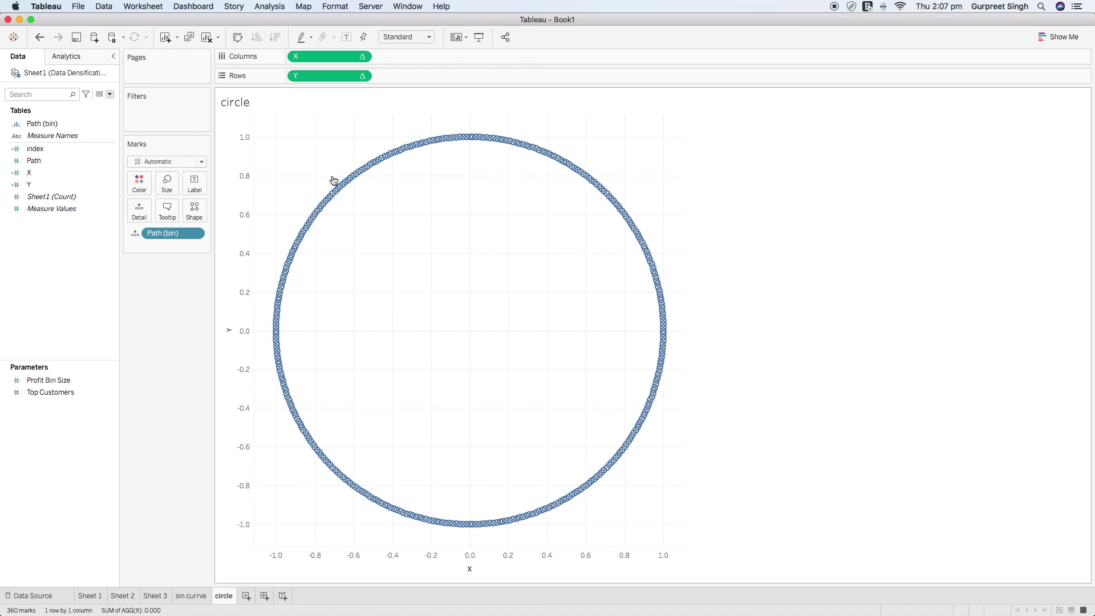
Switch the circle sheet's mark type from Automatic to Line and drag Path (bin) onto Path
left_click(169, 163)
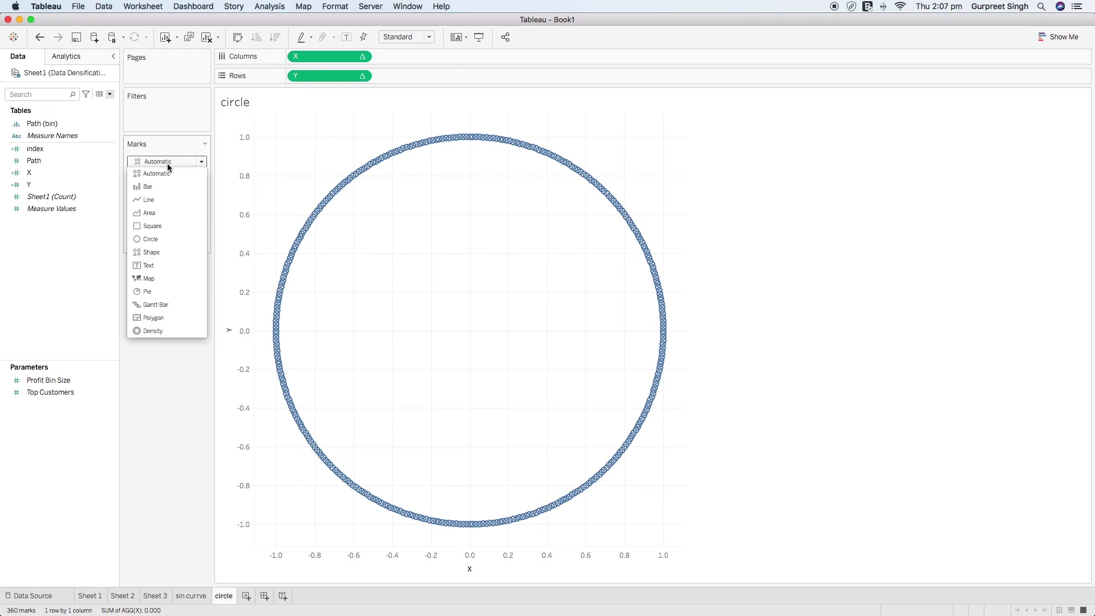
left_click(155, 198)
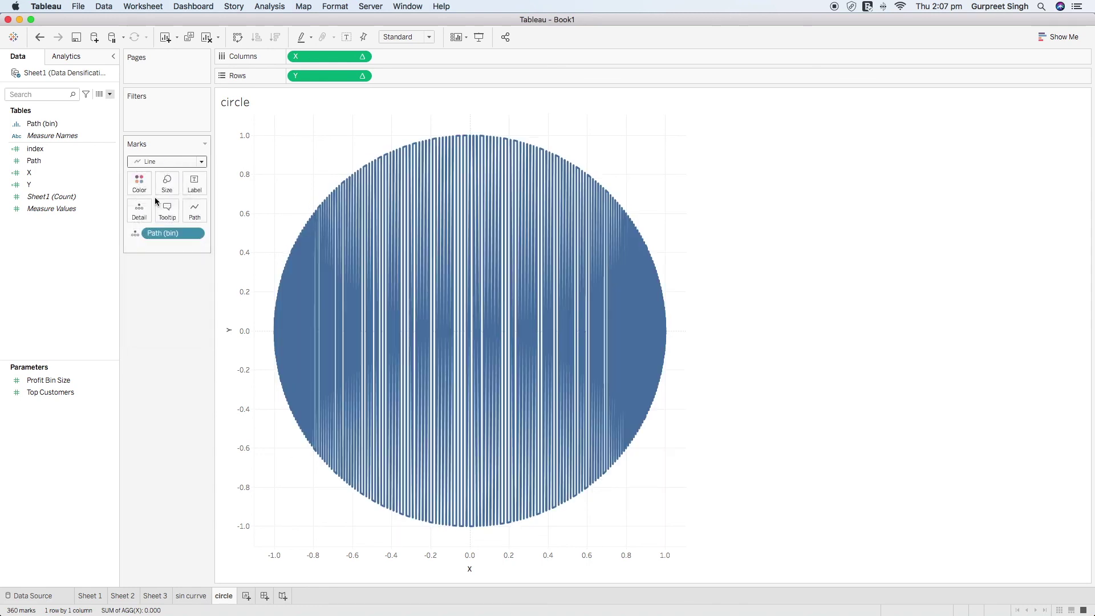
mouse_move(309, 240)
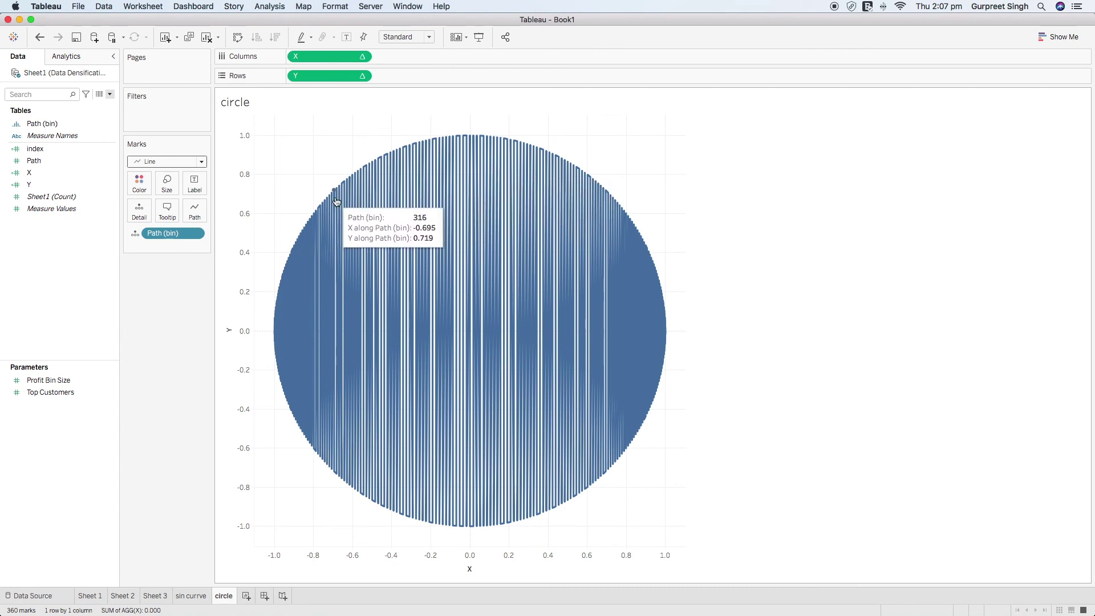
left_click(64, 197)
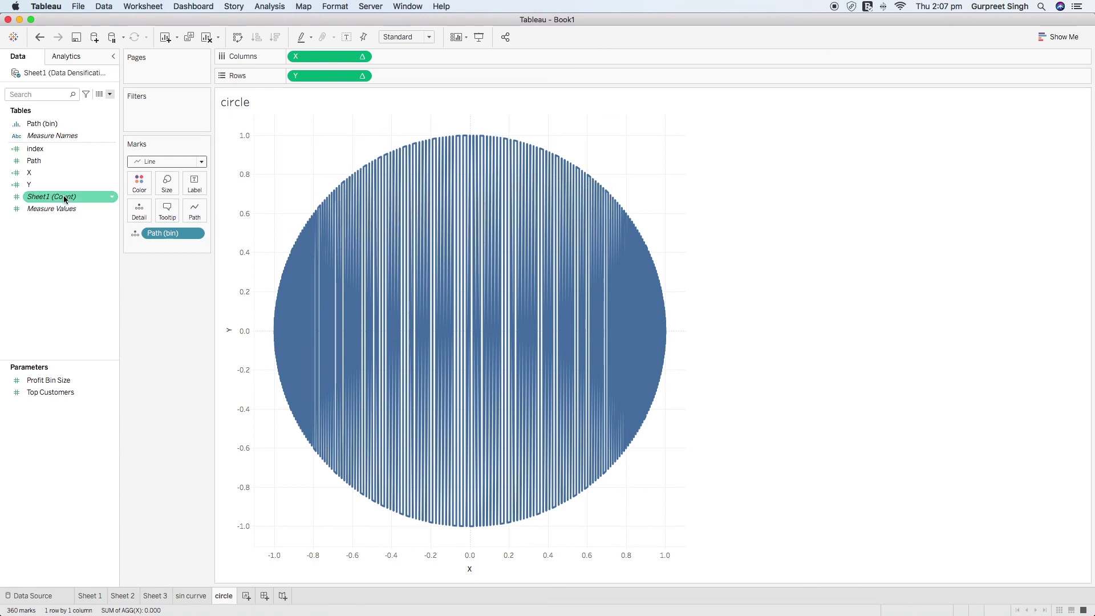
left_click_drag(163, 235, 188, 215)
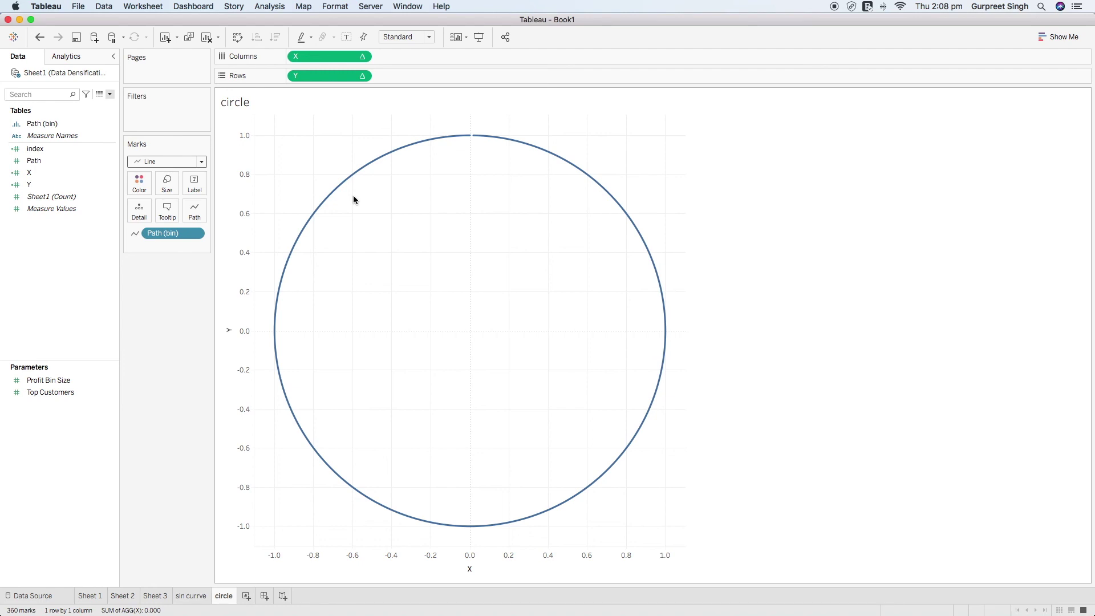
Click the control at the top of the Tableau window while the finished circle is shown
left_click(834, 6)
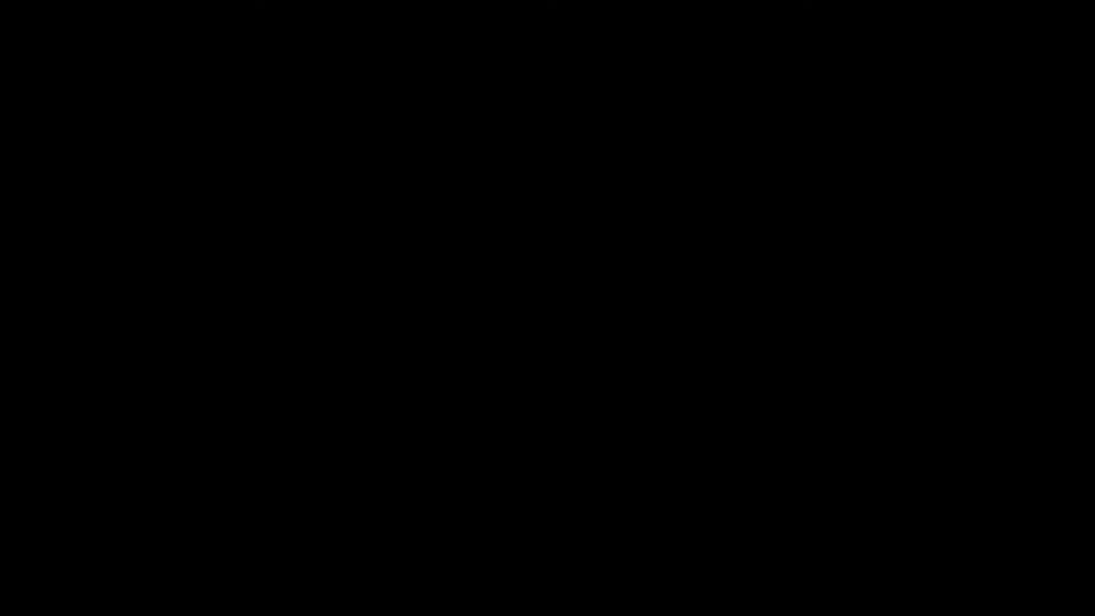